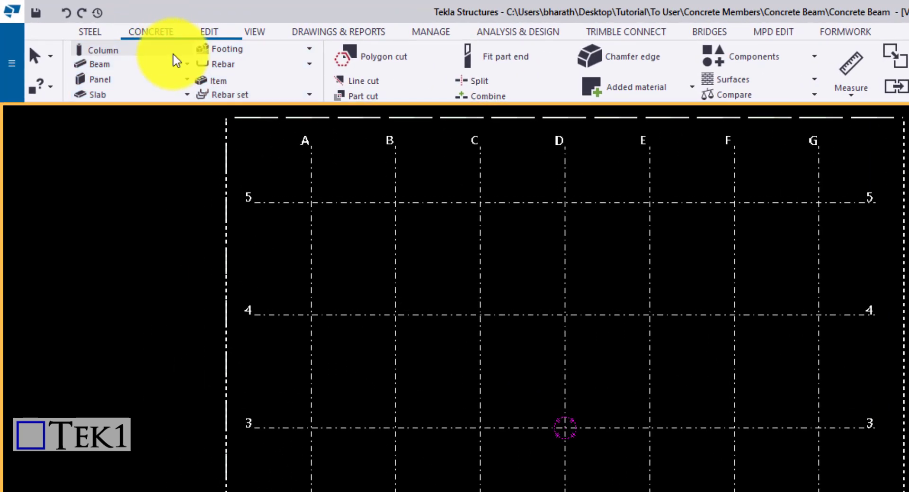
# Create a straight concrete beam along grid line 4 from grid C to grid E and end the command.
pyautogui.click(179, 66)
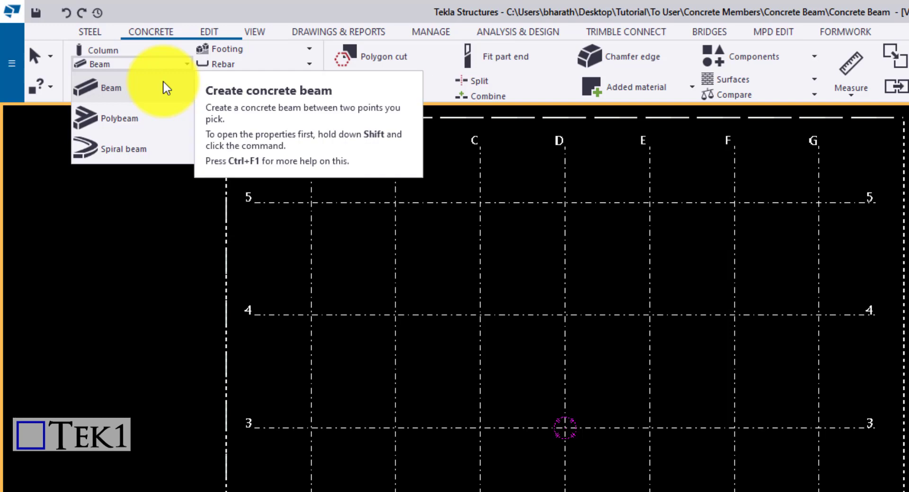
pyautogui.click(164, 88)
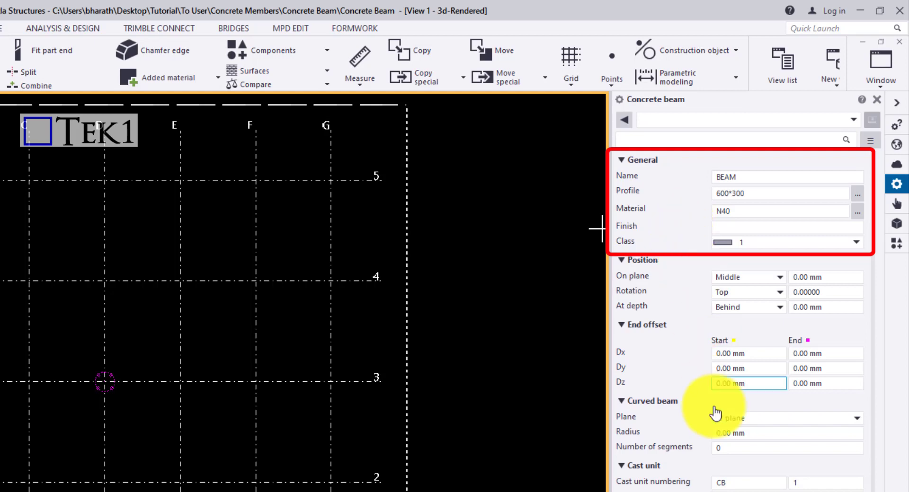
pyautogui.click(622, 466)
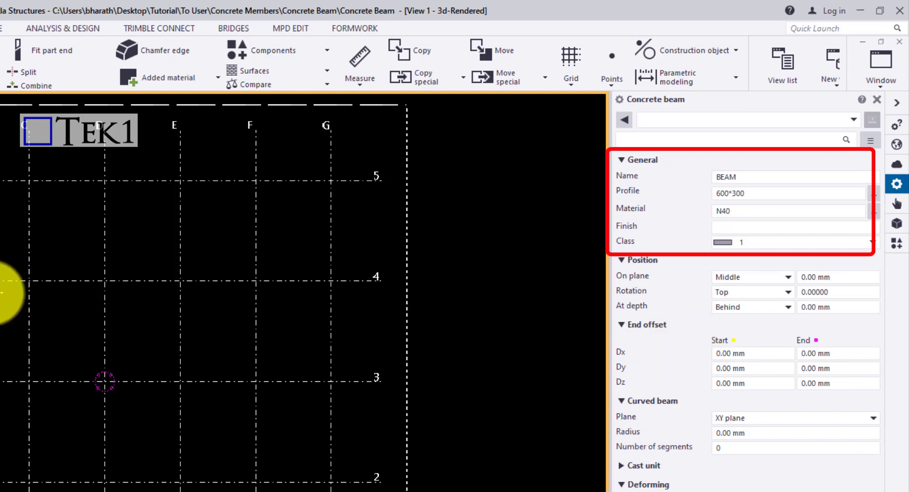
pyautogui.click(29, 280)
pyautogui.click(181, 281)
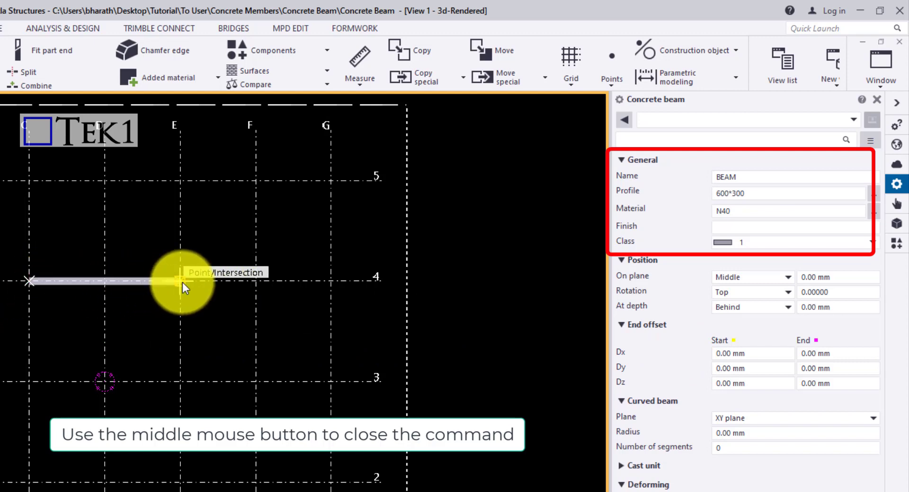
pyautogui.scroll(5, 111, 236)
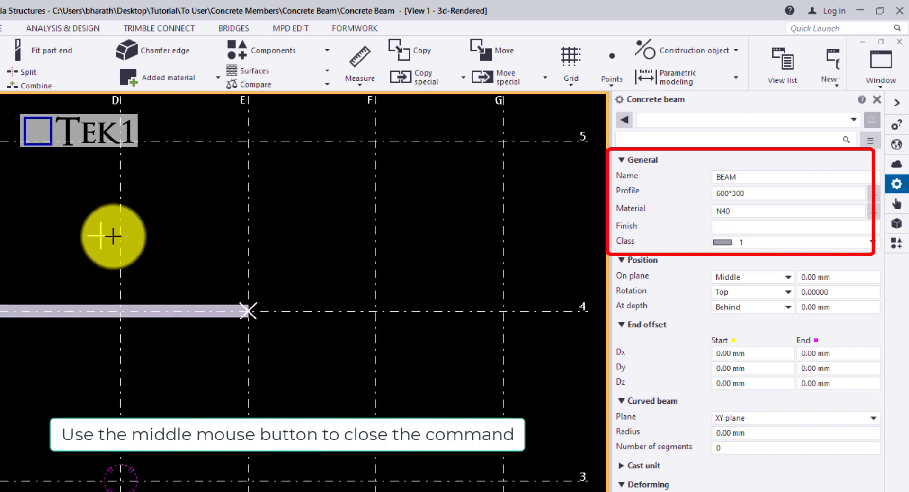
pyautogui.scroll(1, 378, 375)
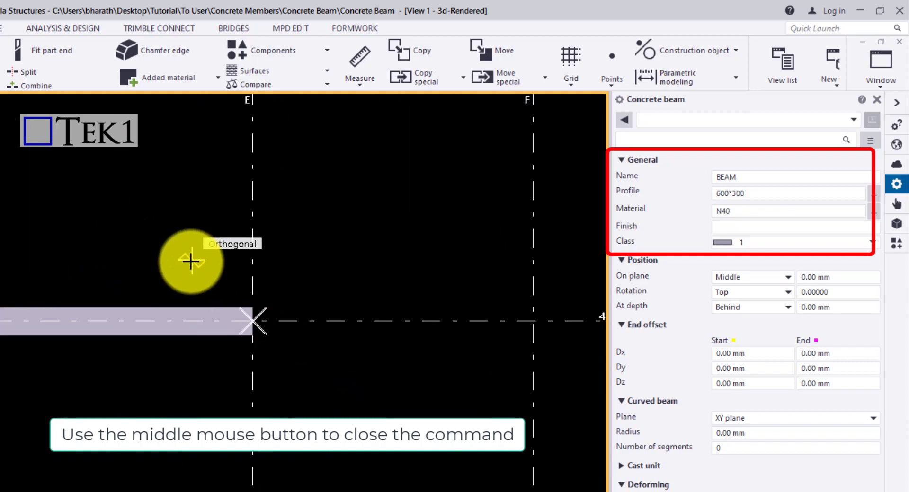
pyautogui.rightClick(213, 272)
pyautogui.click(215, 272)
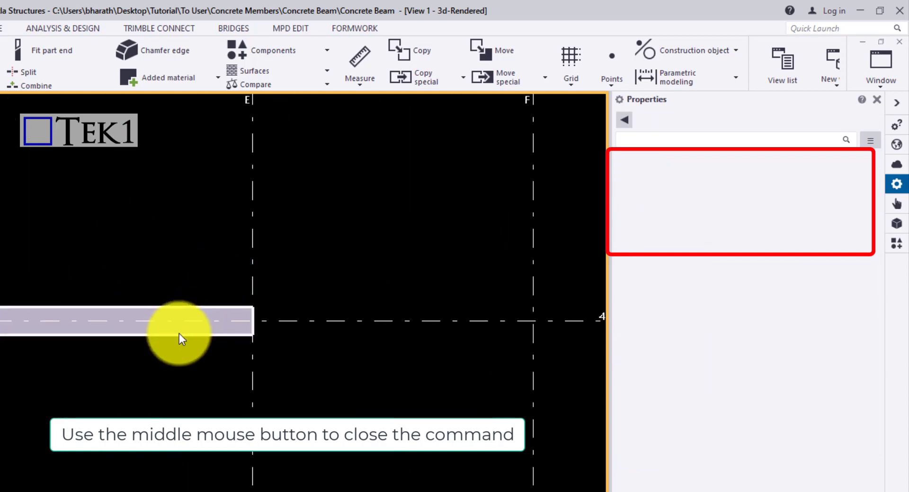
# Select the new beam and change its name to CONCRETE BEAM.
pyautogui.click(179, 334)
pyautogui.moveTo(747, 175); pyautogui.dragTo(694, 187)
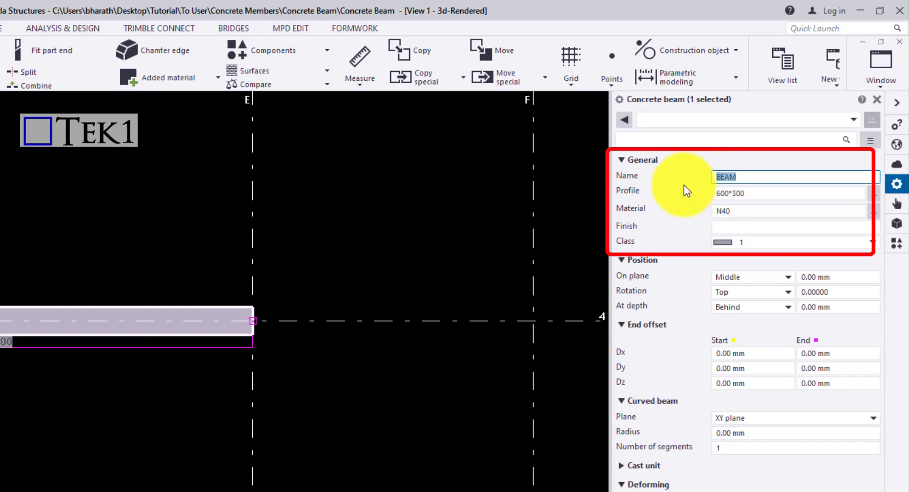
pyautogui.write('C')
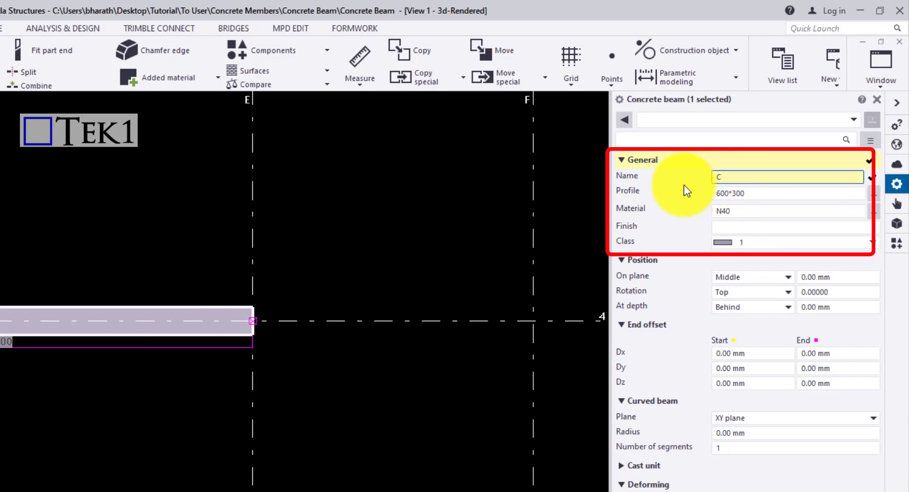
pyautogui.write('ONCRETE BEAM')
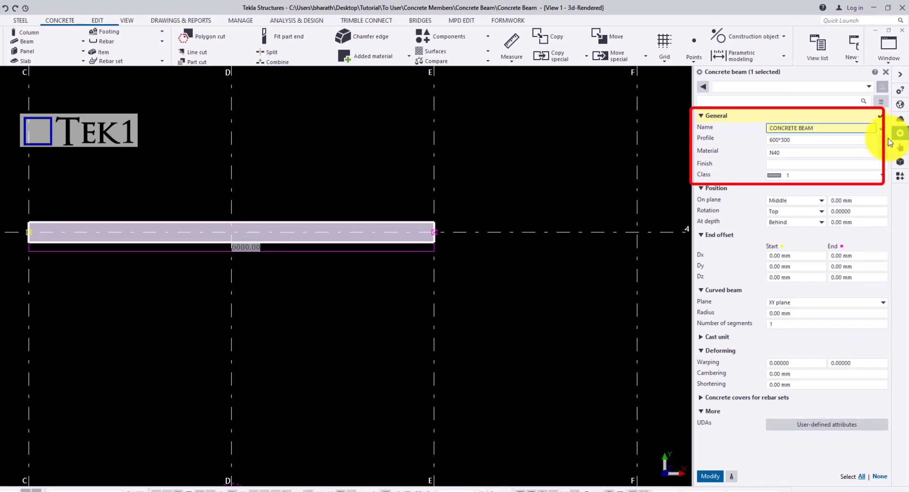
# Set the beam's profile to a height of 800 mm and a width of 400 mm.
pyautogui.click(883, 140)
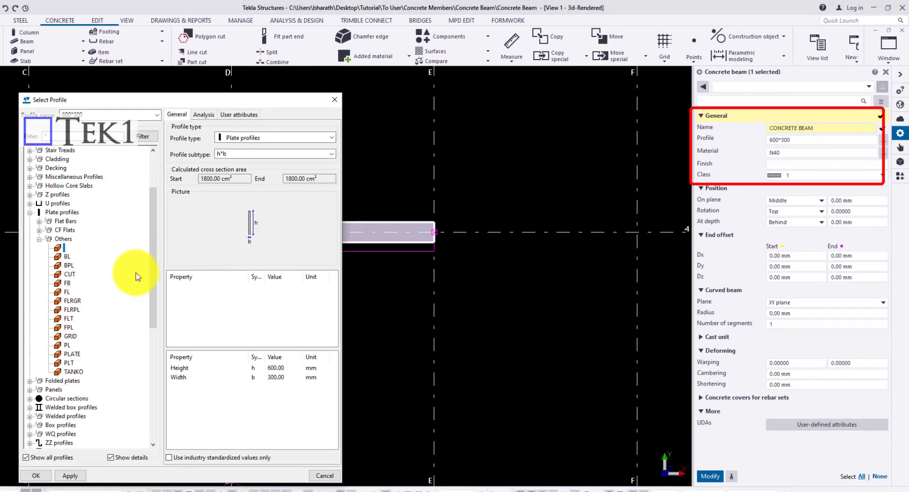
pyautogui.click(277, 369)
pyautogui.click(279, 369)
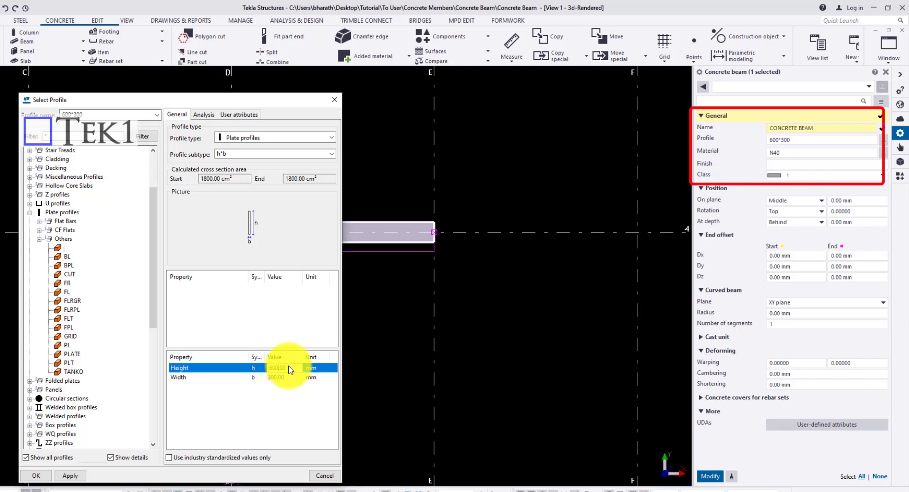
pyautogui.moveTo(284, 366); pyautogui.dragTo(260, 366)
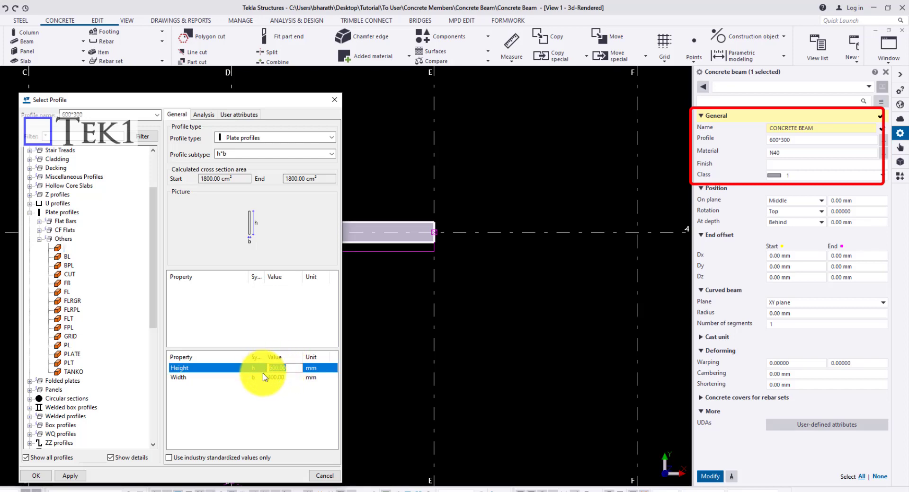
pyautogui.write('800')
pyautogui.click(264, 378)
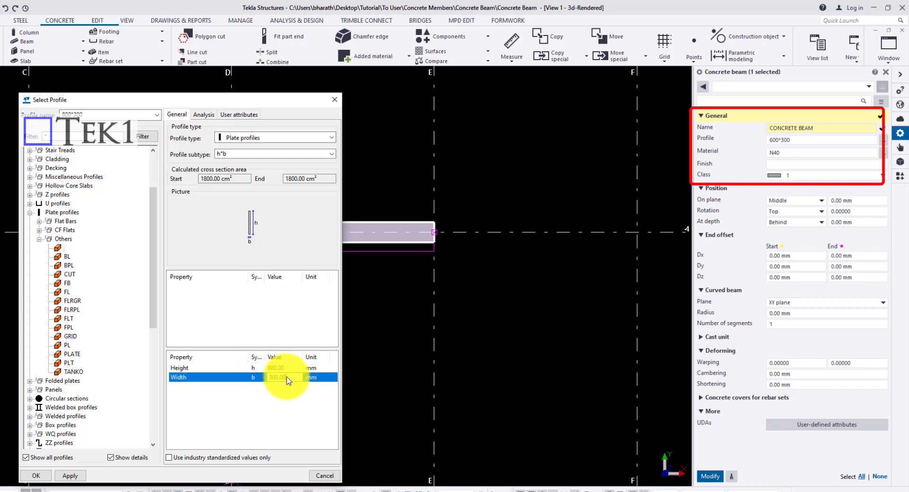
pyautogui.write('400')
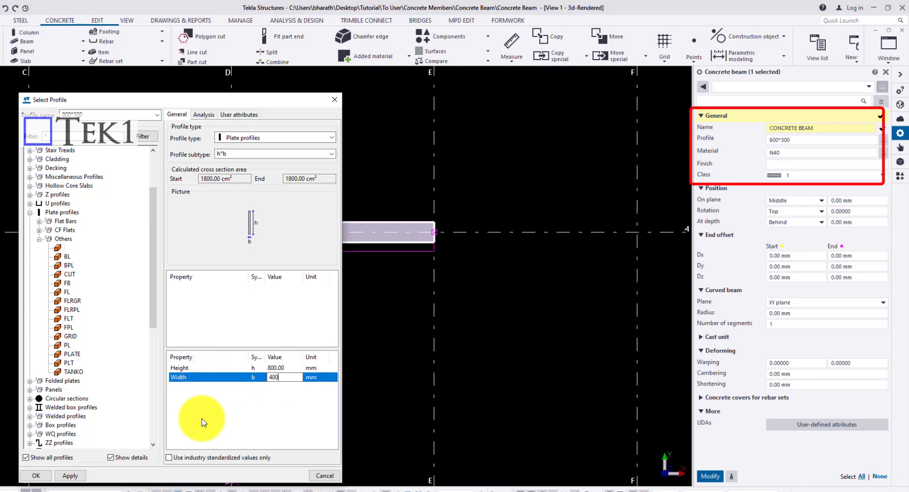
pyautogui.click(70, 475)
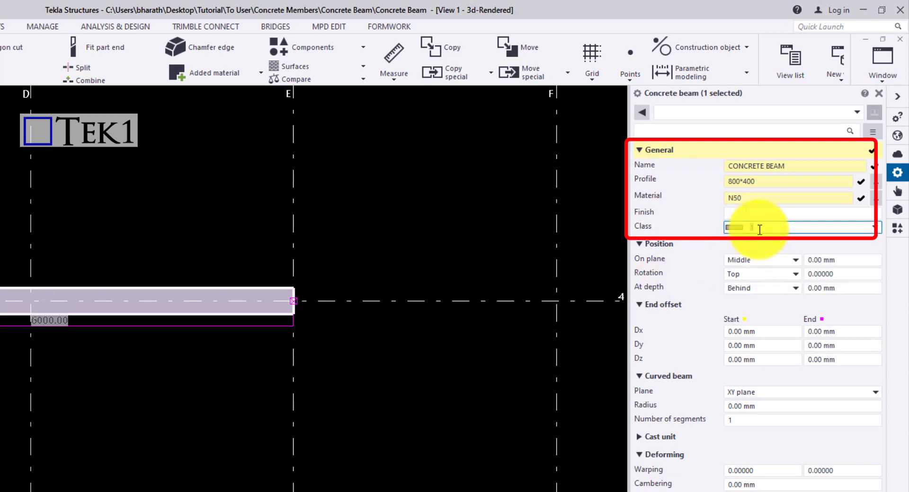
# Set the beam's class to 8 and apply the edited general properties to the beam.
pyautogui.click(762, 229)
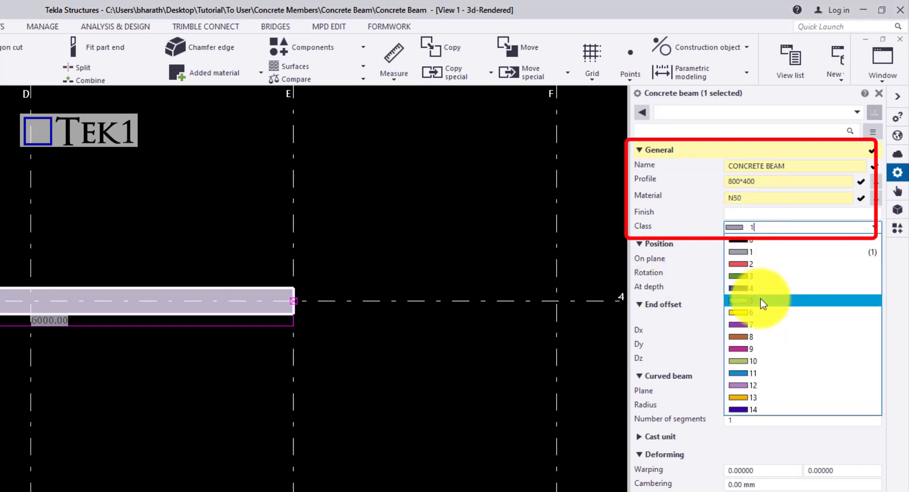
pyautogui.click(758, 334)
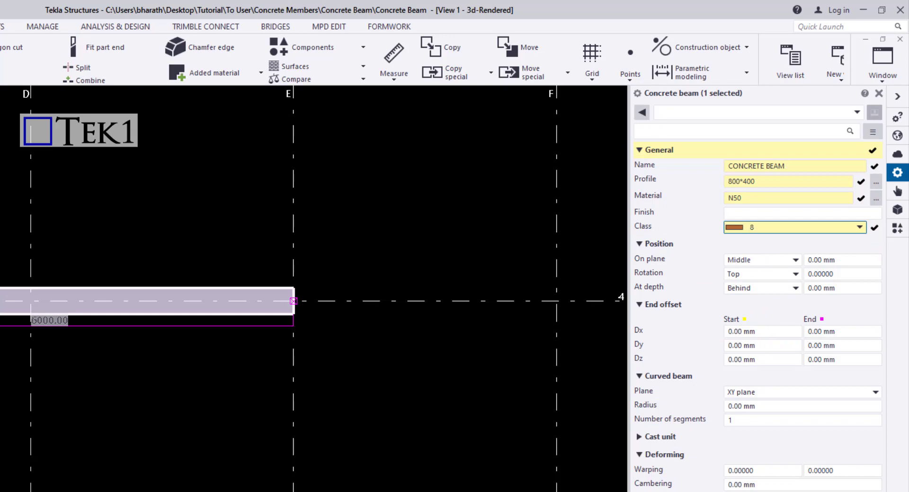
pyautogui.click(663, 490)
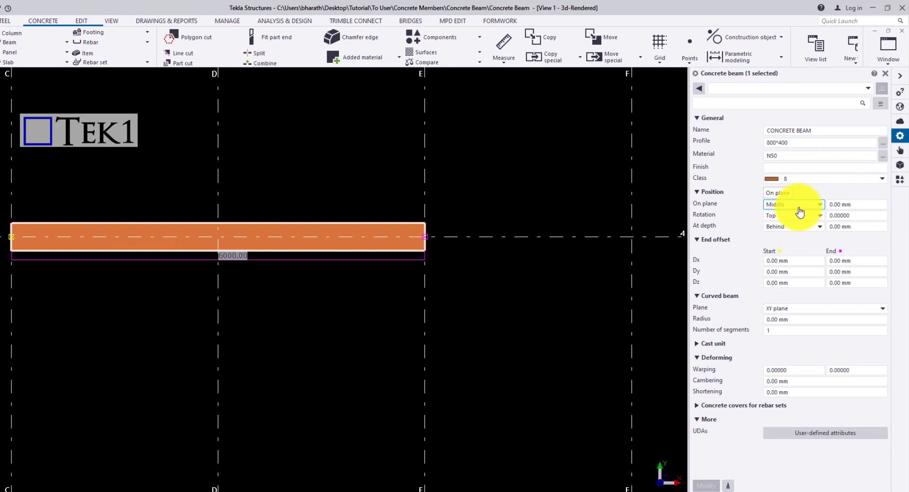
# Apply the on-plane position Right to the beam, followed by Left.
pyautogui.click(785, 219)
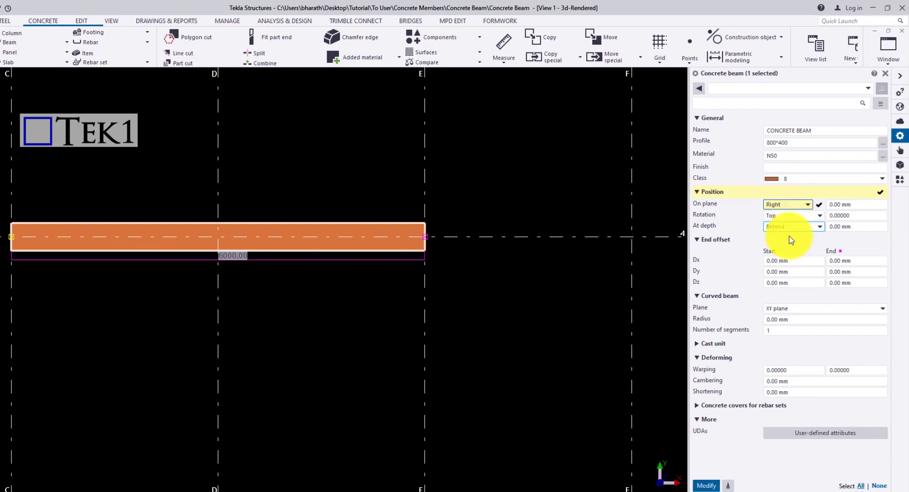
pyautogui.click(703, 486)
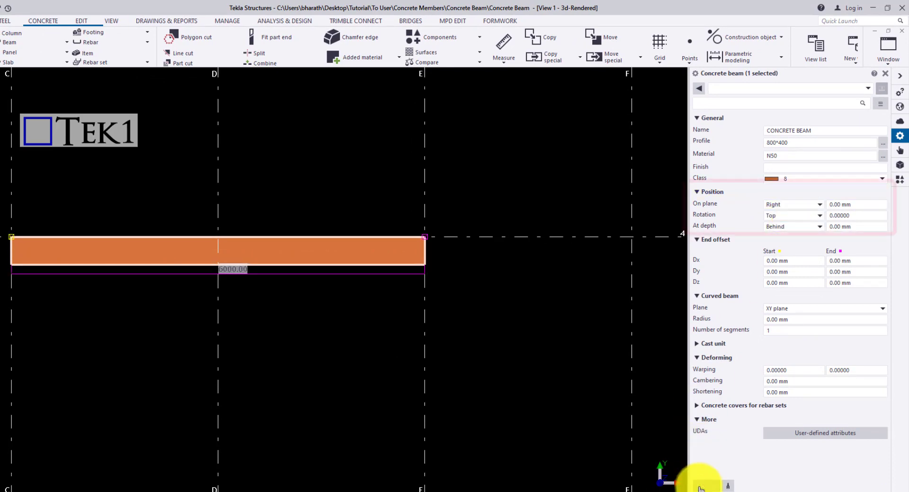
pyautogui.click(793, 207)
pyautogui.click(776, 233)
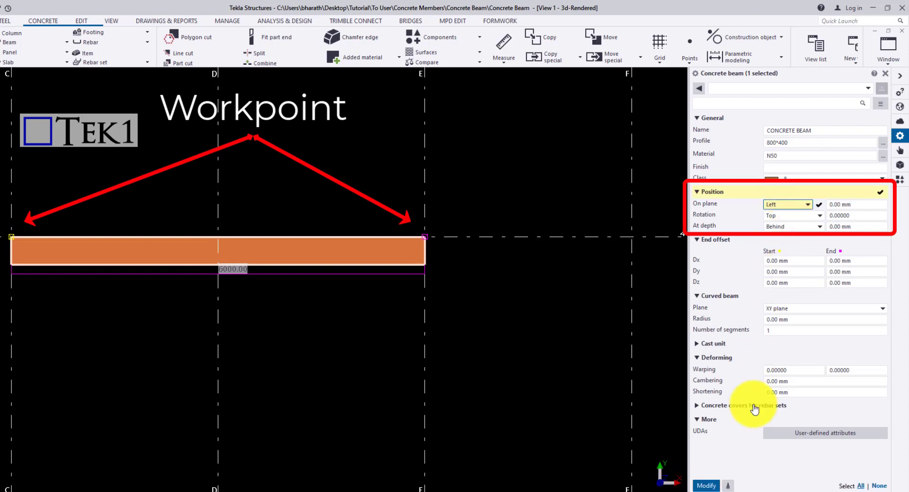
pyautogui.click(706, 485)
# Set the beam's on-plane offset to 500 mm and apply the change.
pyautogui.click(852, 205)
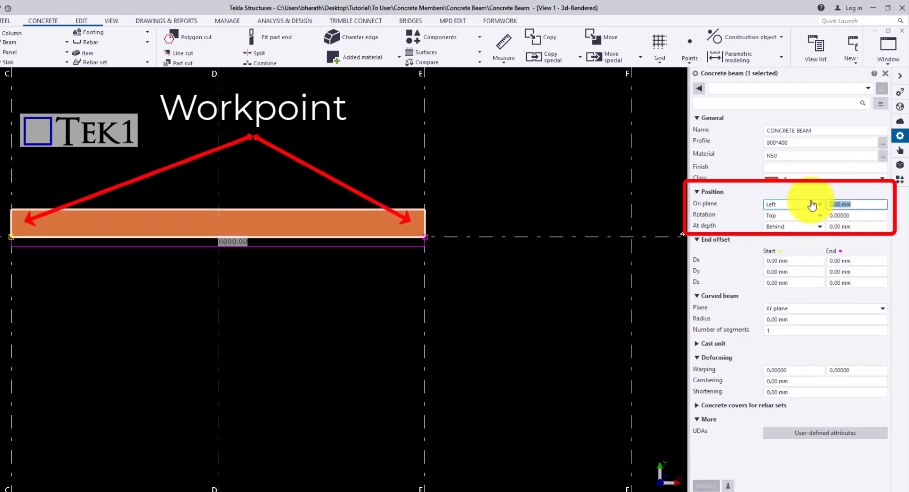
pyautogui.write('500')
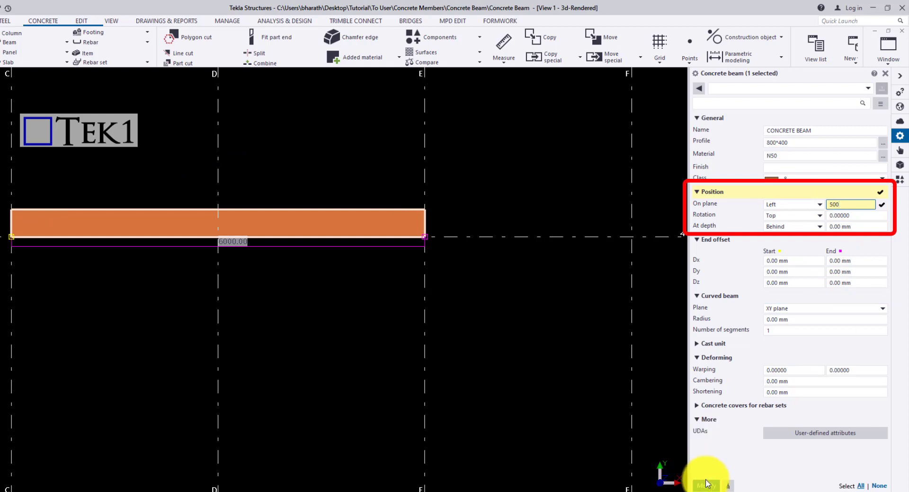
pyautogui.click(705, 486)
# Set the beam's on-plane offset to -500 mm and apply the change.
pyautogui.click(832, 204)
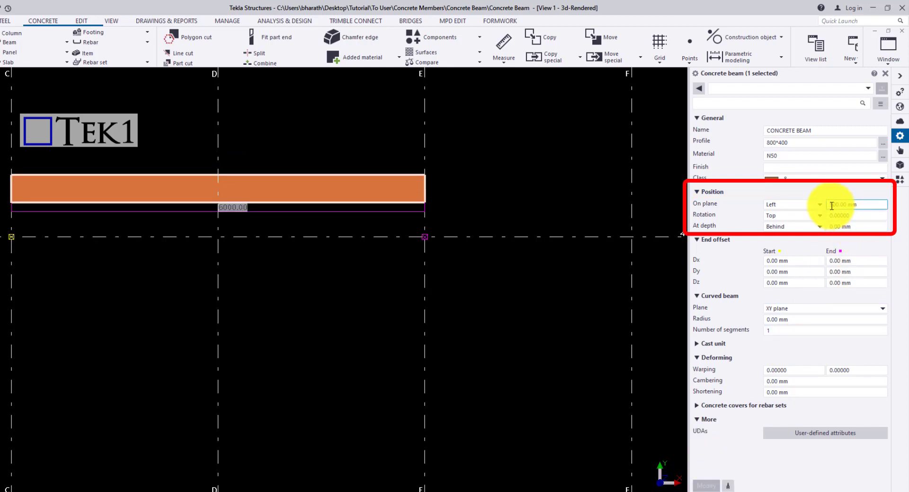
pyautogui.write('-50')
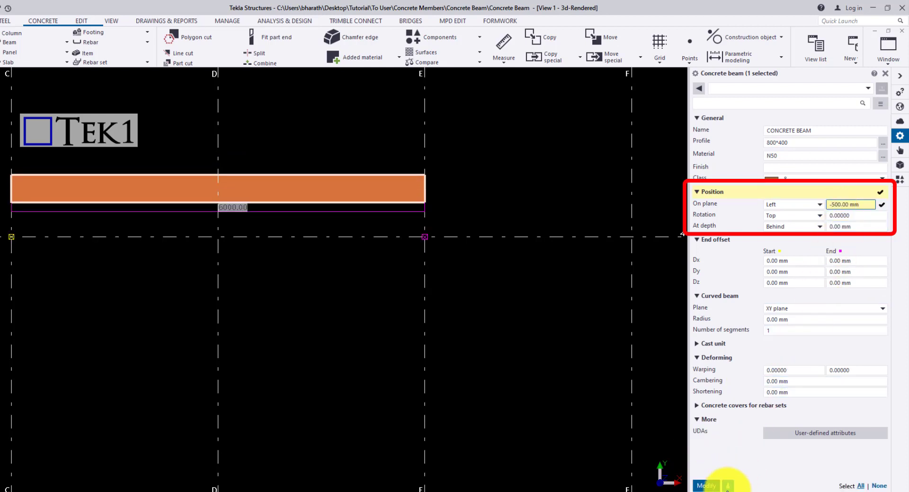
pyautogui.click(705, 486)
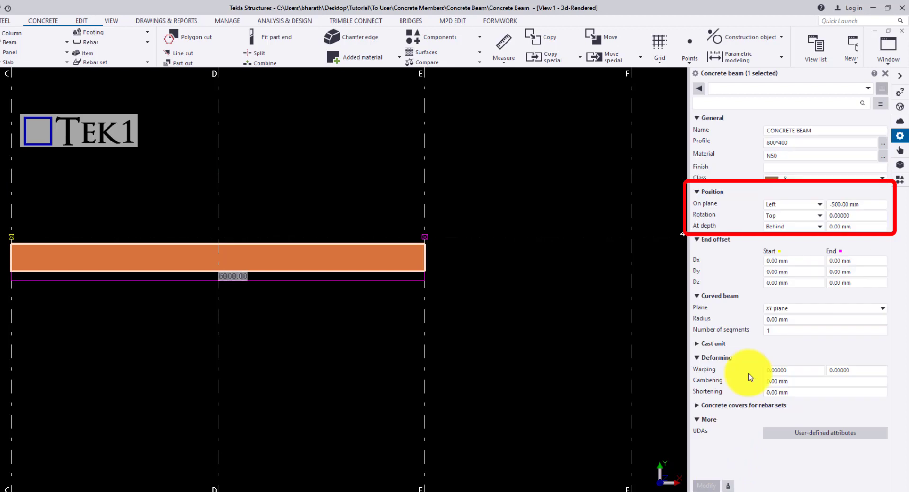
# Try the Front rotation on the beam by applying it to the model.
pyautogui.click(802, 205)
pyautogui.click(748, 203)
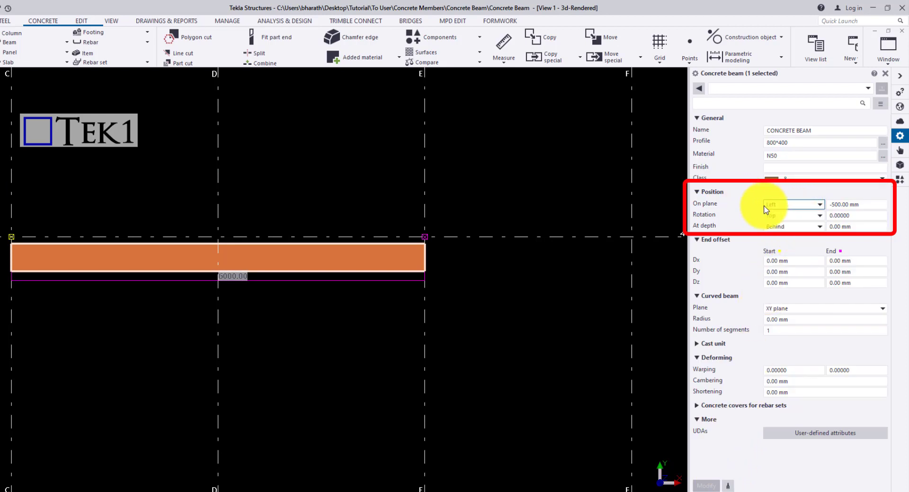
pyautogui.click(785, 220)
pyautogui.click(776, 237)
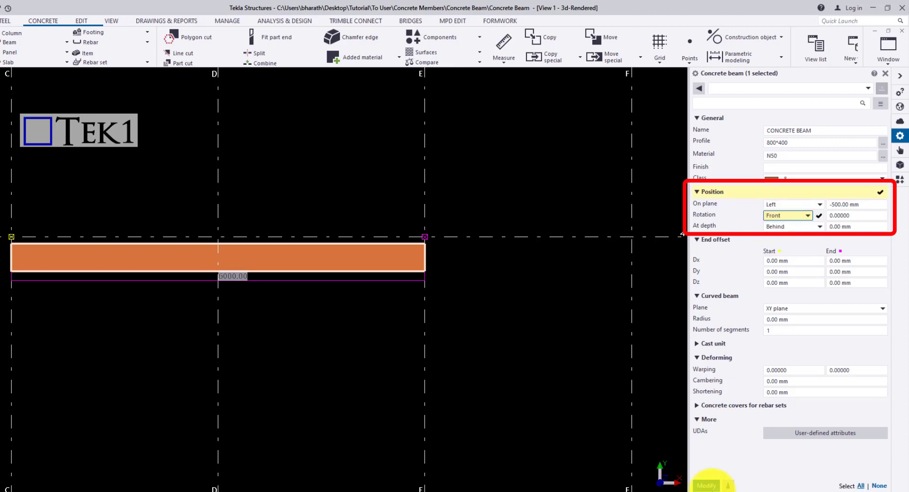
pyautogui.click(707, 486)
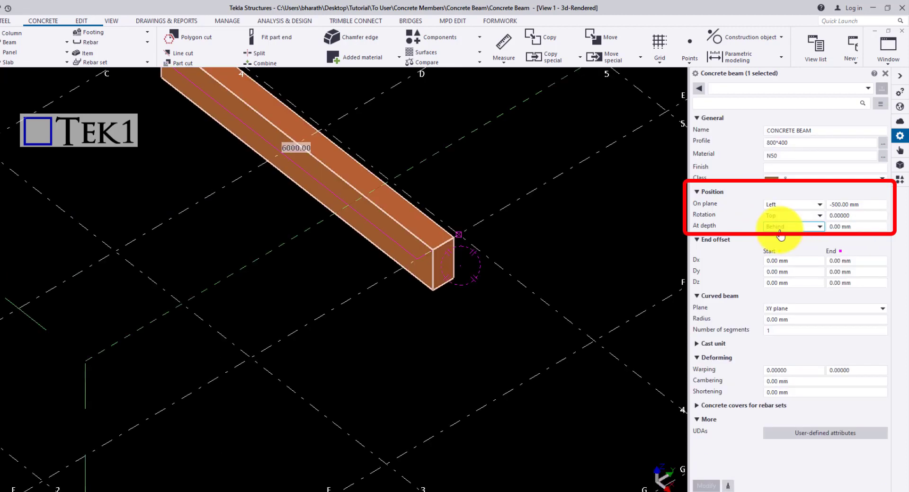
# Set the beam's depth position to Front and apply it.
pyautogui.click(780, 228)
pyautogui.click(776, 239)
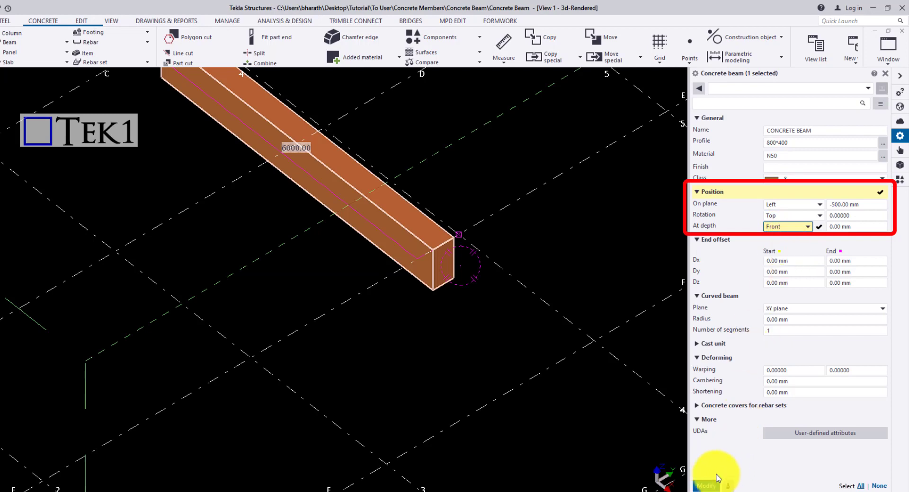
pyautogui.click(706, 487)
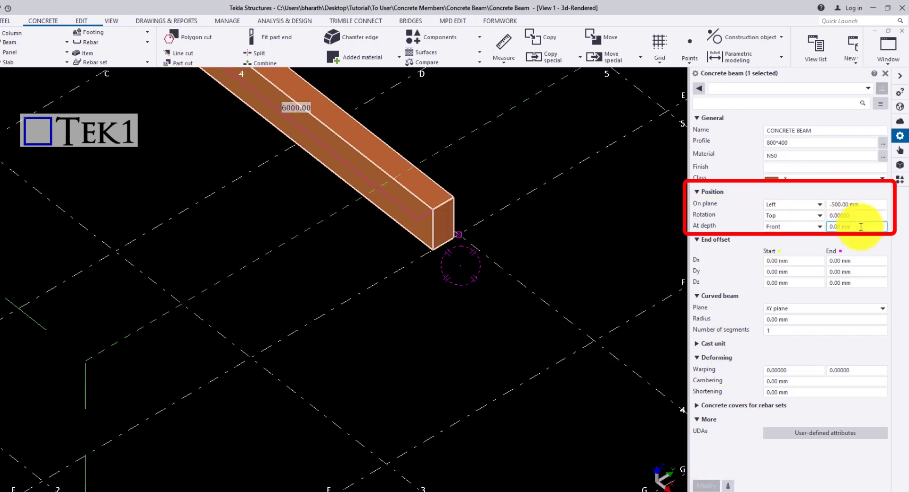
# Set the beam's depth offset to 500 mm, apply it, and inspect the beam's end in 3D.
pyautogui.click(836, 226)
pyautogui.write('500')
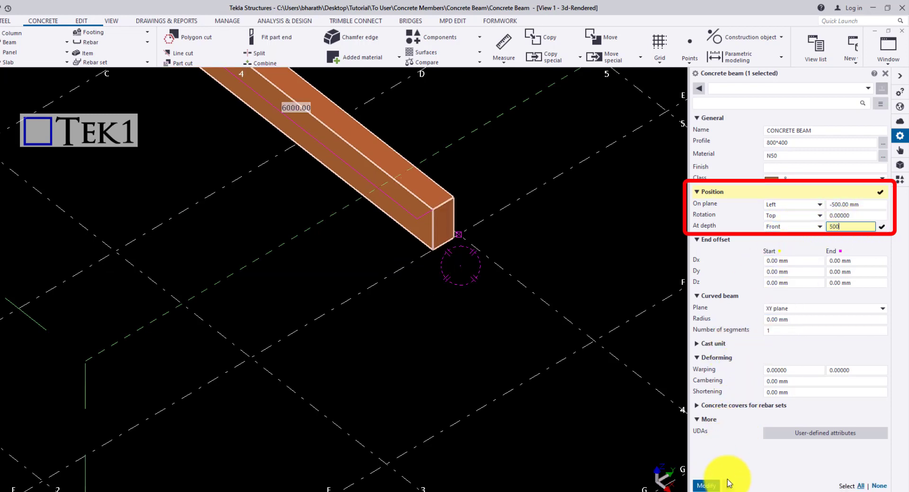
pyautogui.click(706, 487)
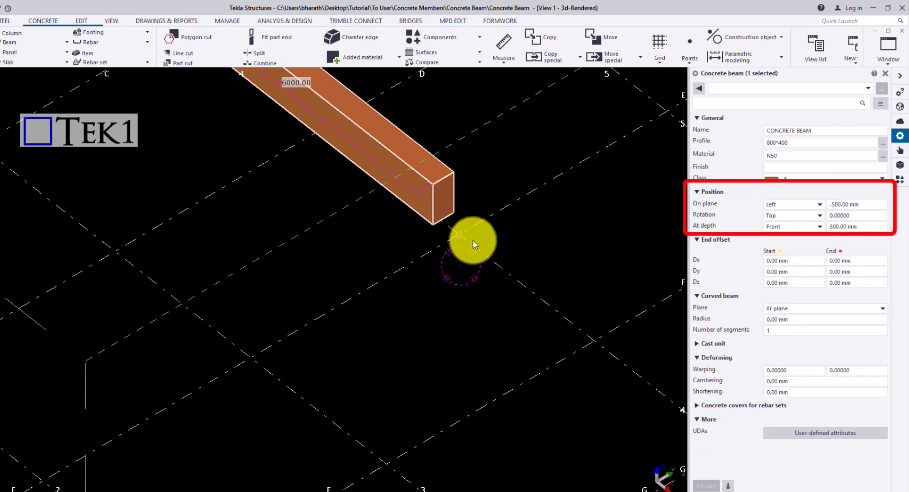
pyautogui.keyDown('ctrl'); pyautogui.moveTo(416, 239); pyautogui.dragTo(474, 152, button='middle'); pyautogui.keyUp('ctrl')
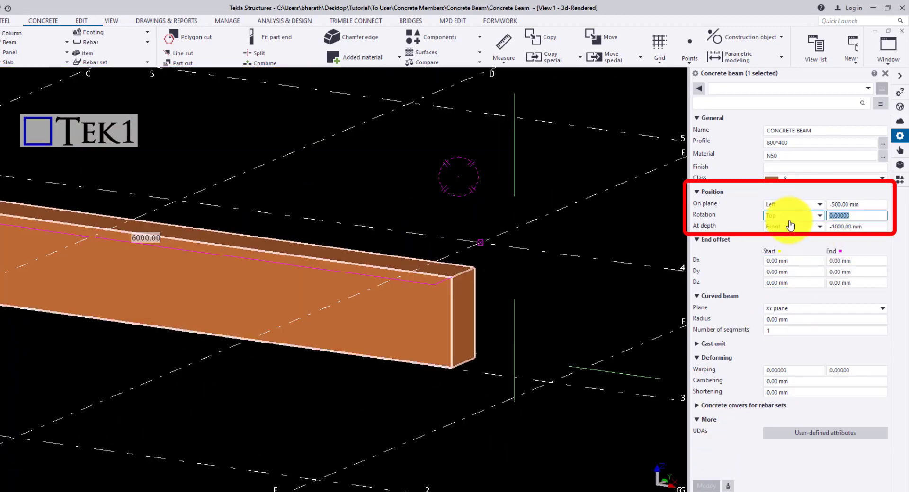
# Set the beam's rotation angle to 45 and apply it to the model.
pyautogui.write('45')
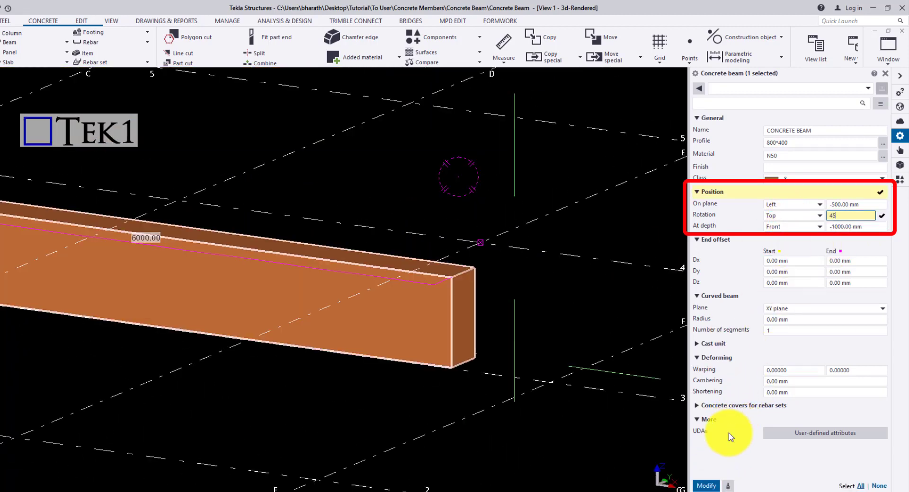
pyautogui.click(706, 486)
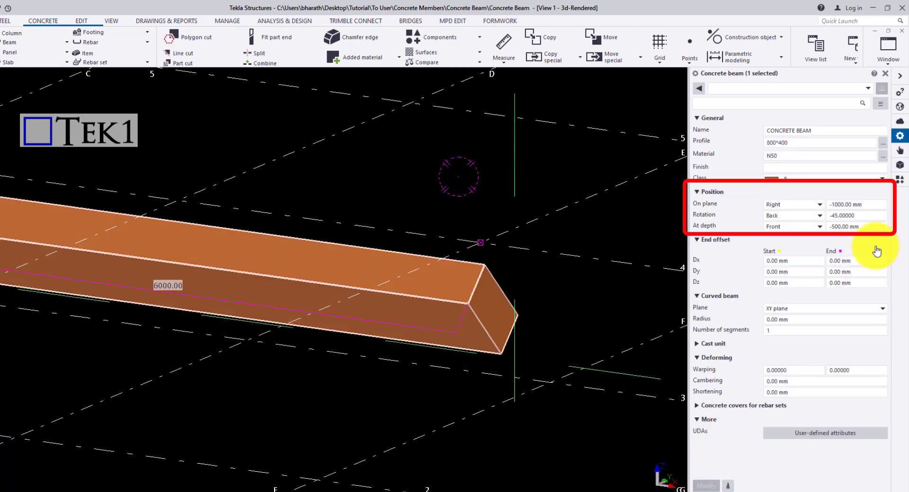
pyautogui.click(819, 215)
pyautogui.click(759, 166)
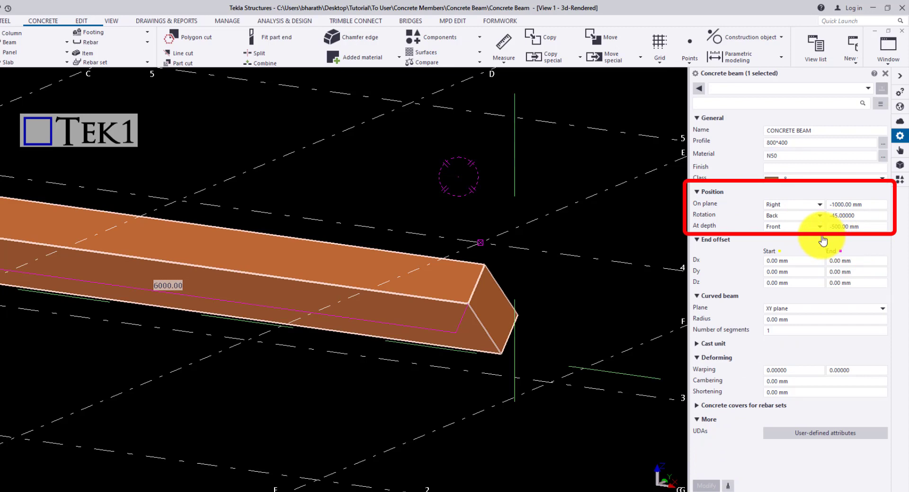
pyautogui.scroll(-5, 615, 236)
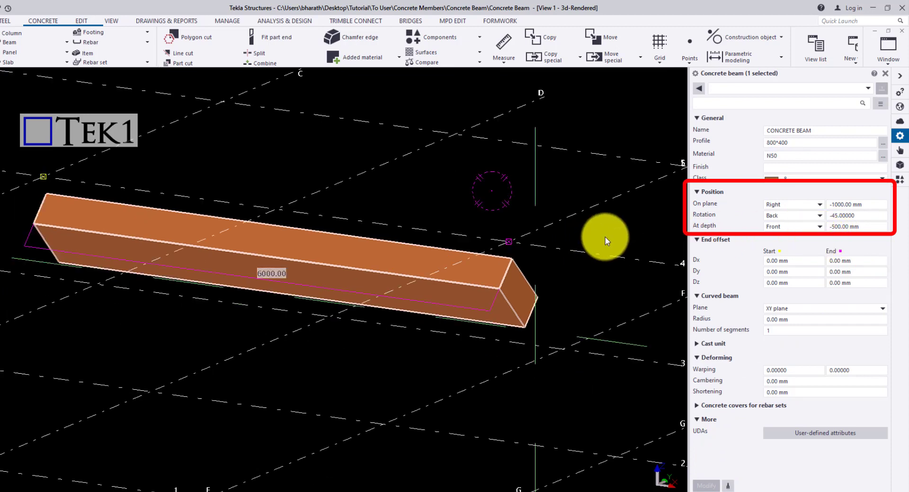
pyautogui.keyDown('ctrl'); pyautogui.moveTo(467, 252); pyautogui.dragTo(511, 253, button='middle'); pyautogui.keyUp('ctrl')
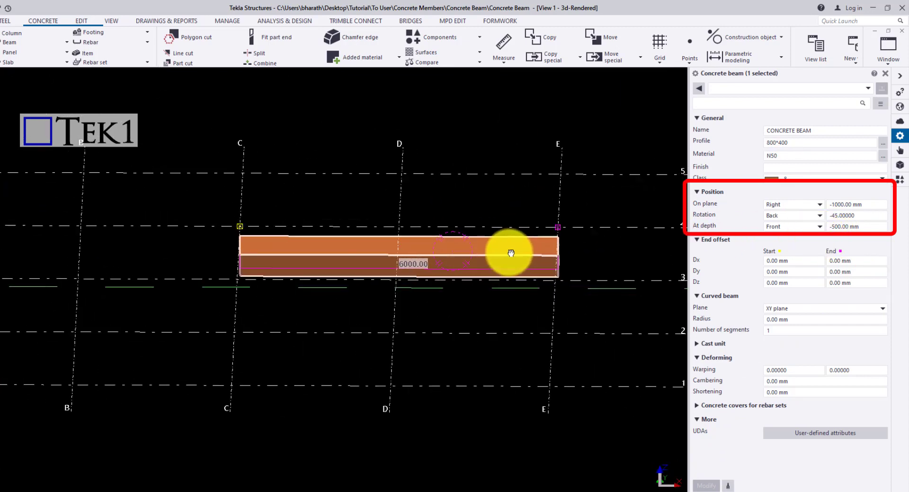
# Set the beam's Dx end offsets to 500 mm at the start and -500 mm at the end, applying each.
pyautogui.moveTo(800, 261); pyautogui.dragTo(724, 266)
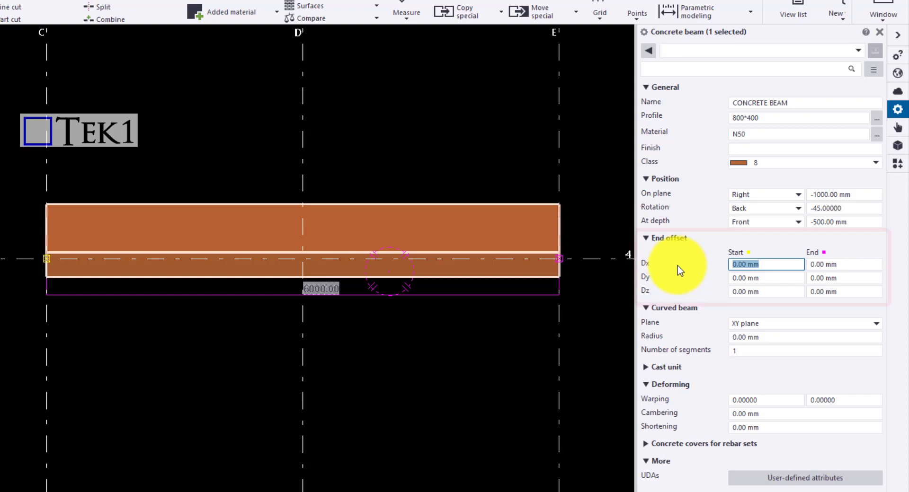
pyautogui.write('500')
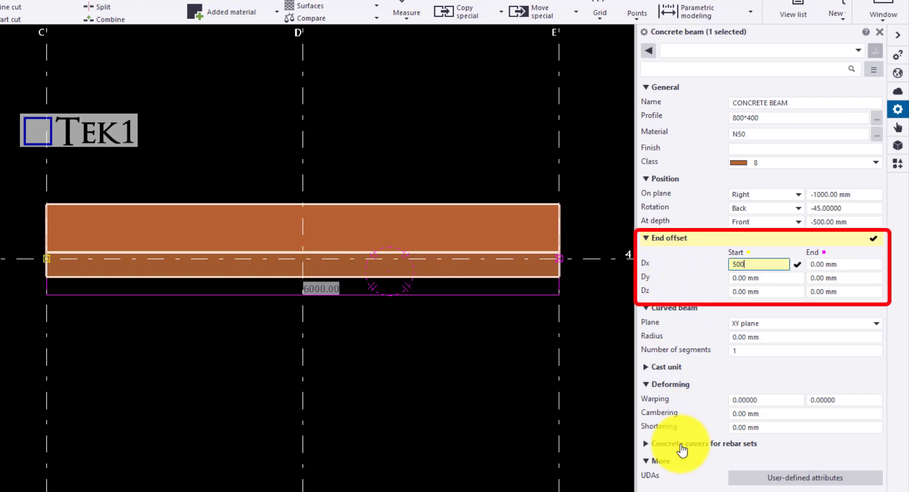
pyautogui.press('Return')
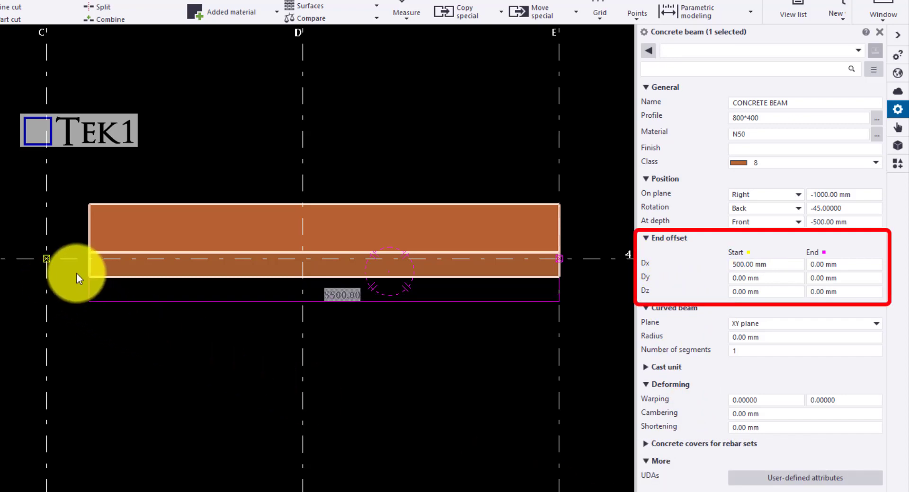
pyautogui.moveTo(867, 265); pyautogui.dragTo(775, 266)
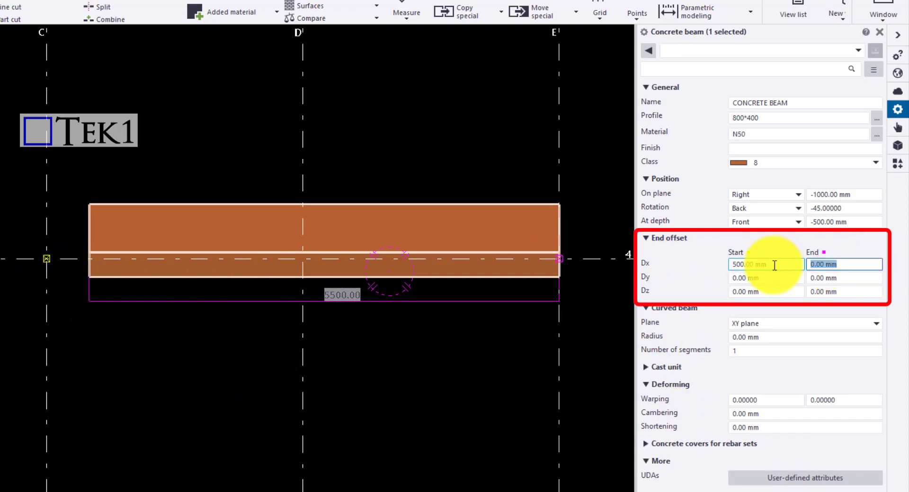
pyautogui.write('-500')
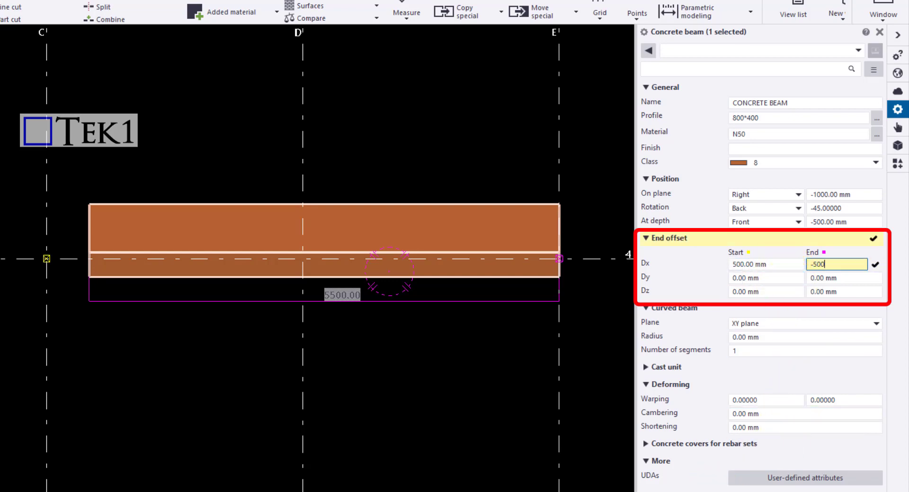
pyautogui.press('Return')
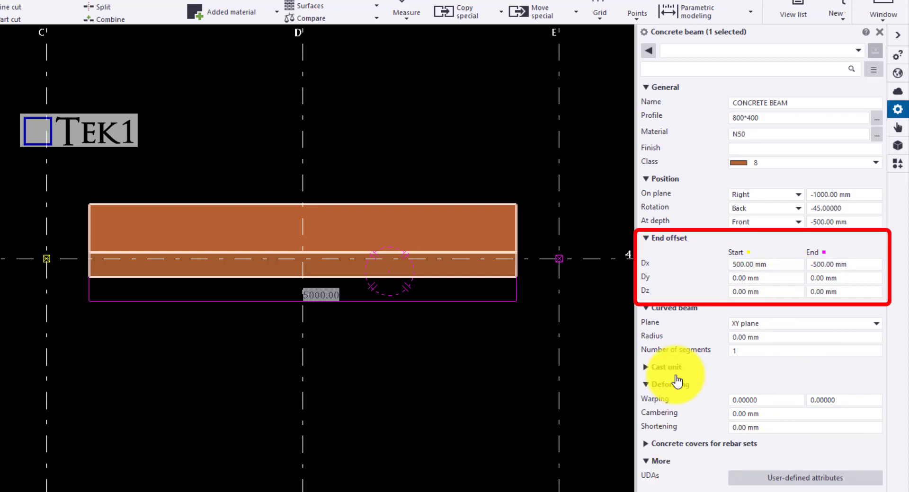
# Set the Dy end offset at the beam's start to 500 mm and apply it.
pyautogui.click(773, 279)
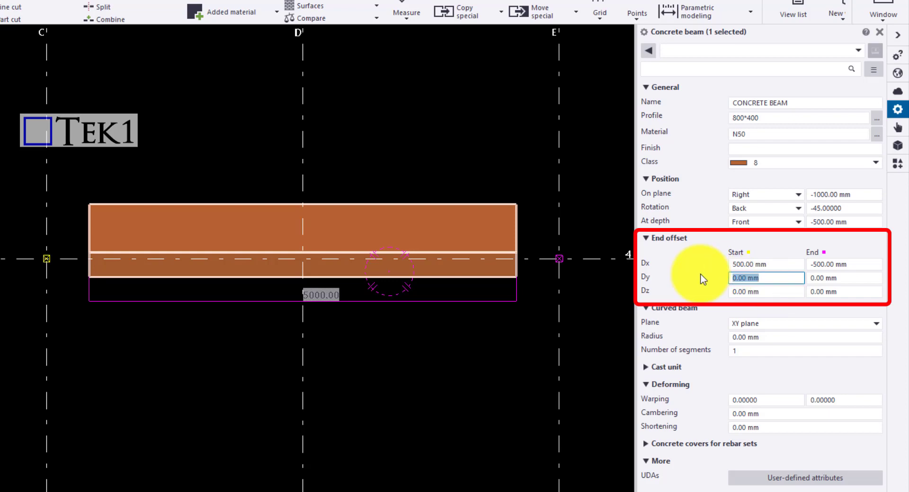
pyautogui.write('500')
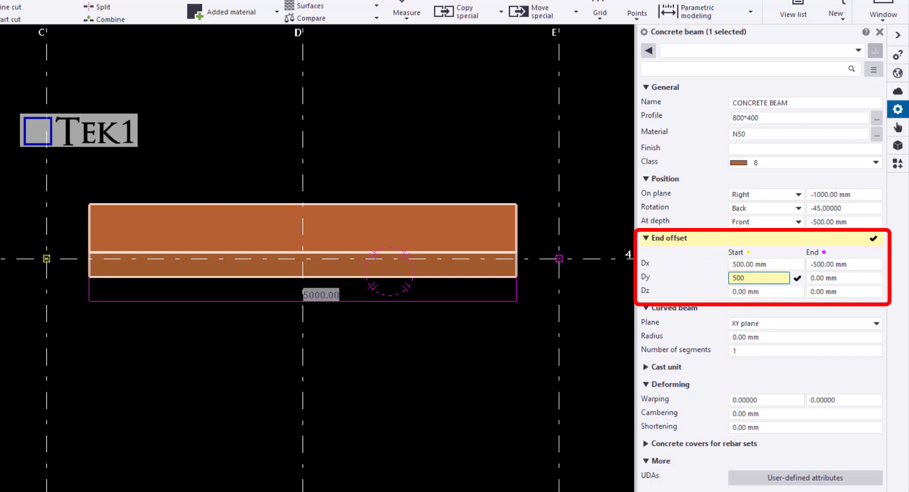
pyautogui.press('Return')
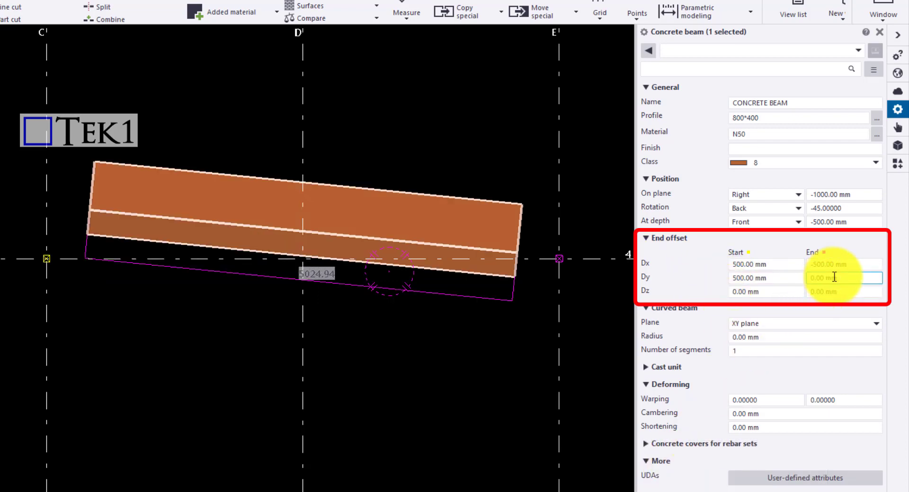
# Set the Dz end offset at the beam's start to 500 mm, apply it, and inspect the beam in 3D.
pyautogui.click(774, 292)
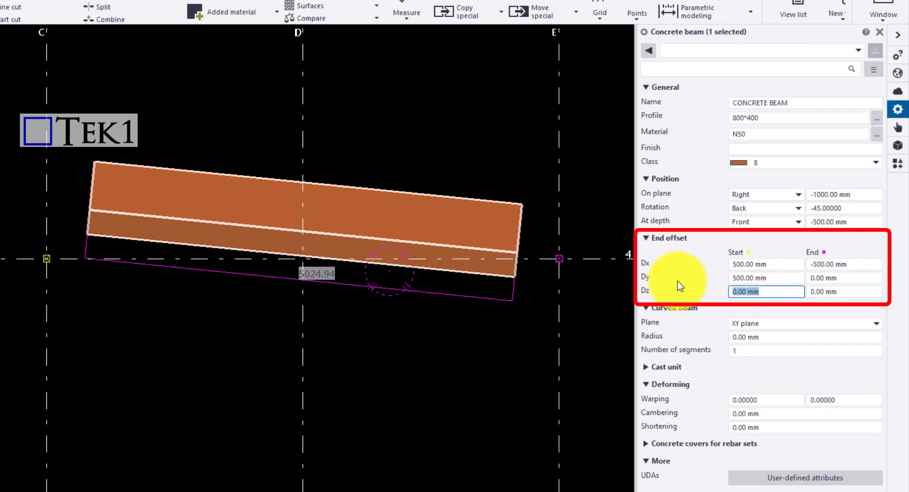
pyautogui.write('500')
pyautogui.scroll(-3, 264, 257)
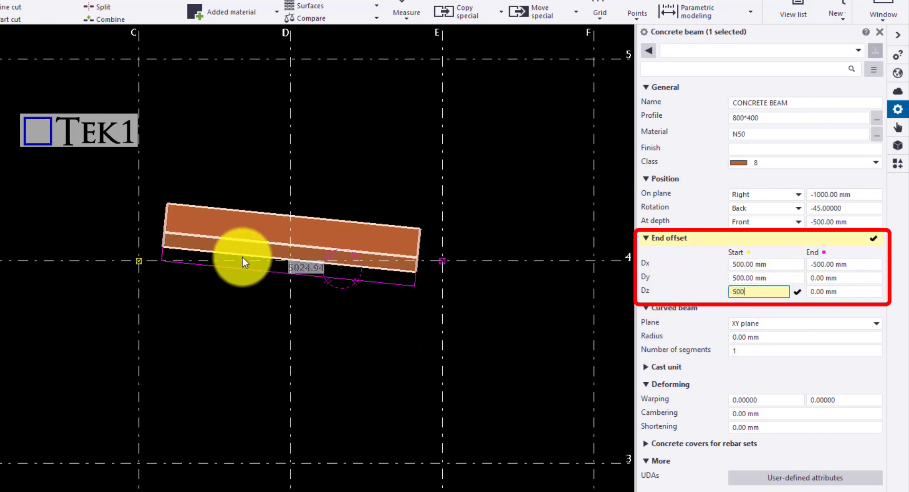
pyautogui.keyDown('ctrl'); pyautogui.moveTo(242, 263); pyautogui.dragTo(324, 44, button='middle'); pyautogui.keyUp('ctrl')
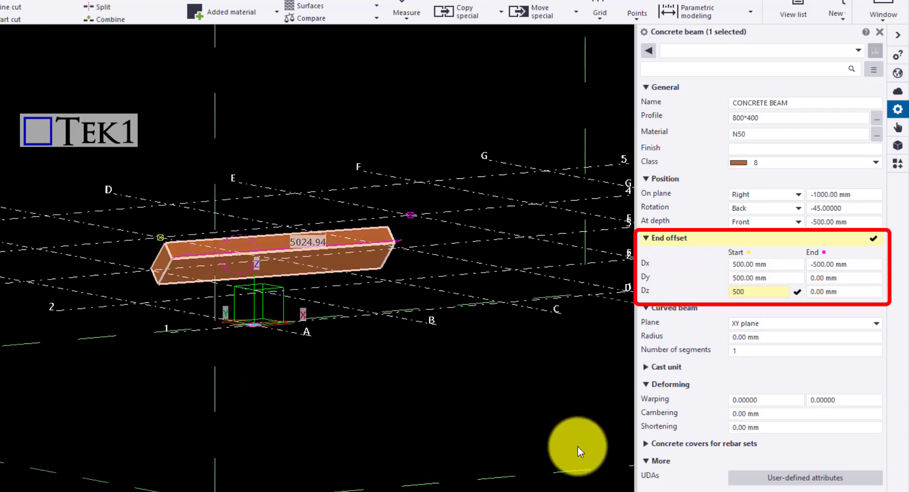
pyautogui.press('Return')
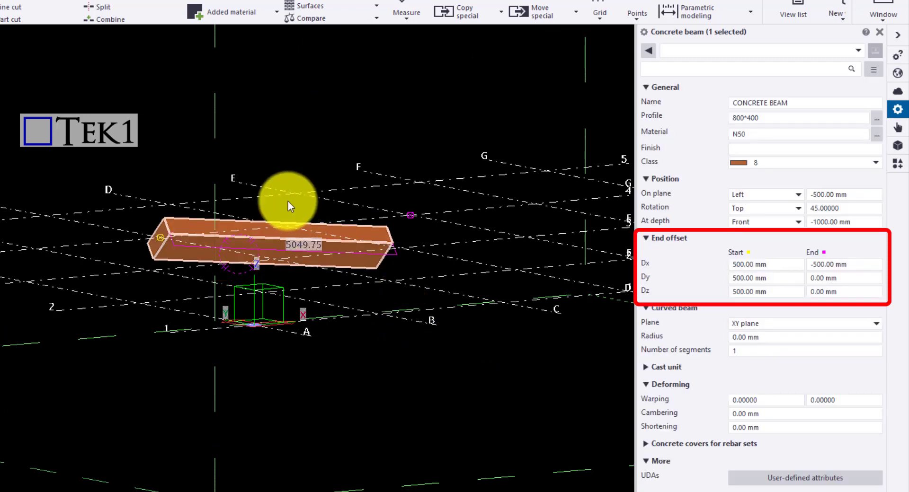
pyautogui.keyDown('ctrl'); pyautogui.moveTo(288, 202); pyautogui.dragTo(107, 284, button='middle'); pyautogui.keyUp('ctrl')
# Reset the beam's start Dx, Dy and Dz offsets and its end Dx offset to 0 and apply the changes.
pyautogui.hotkey('ctrl', 'p')
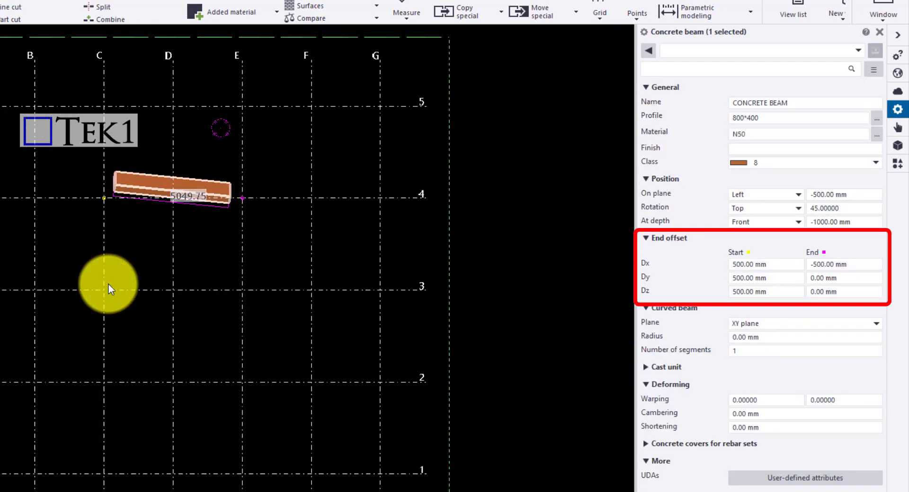
pyautogui.scroll(5, 161, 150)
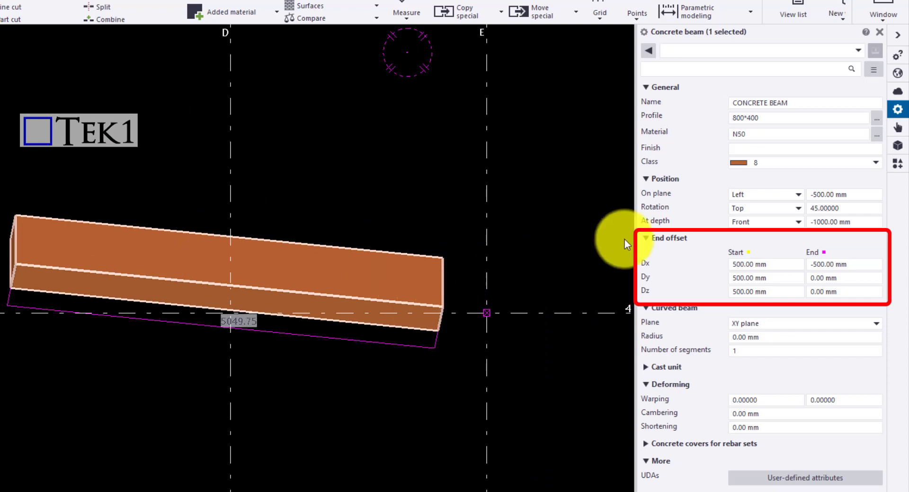
pyautogui.click(757, 264)
pyautogui.write('0')
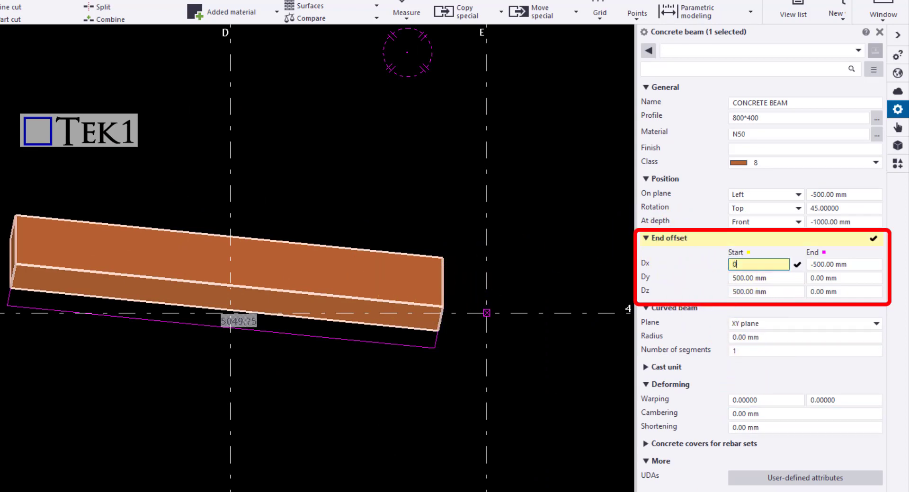
pyautogui.click(753, 278)
pyautogui.write('0')
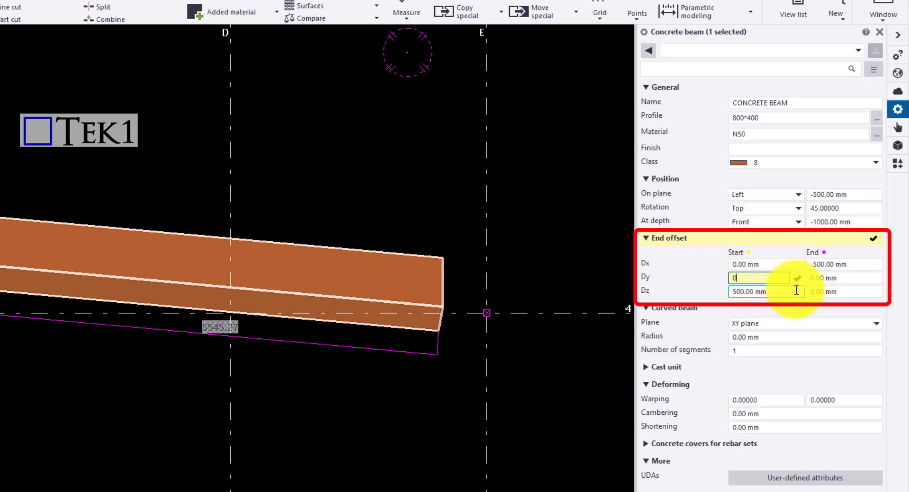
pyautogui.click(847, 265)
pyautogui.write('0')
pyautogui.click(759, 292)
pyautogui.write('0')
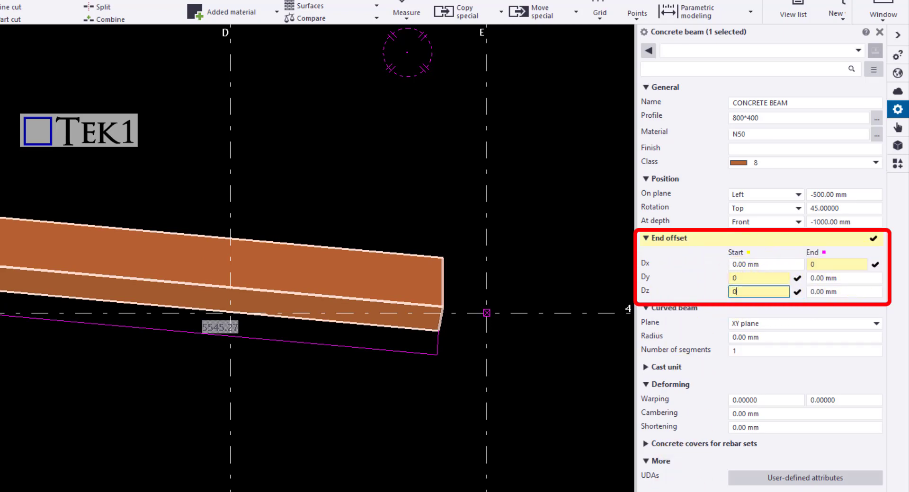
pyautogui.press('Return')
# Set the beam's on-plane offset, rotation angle and depth offset to 0.
pyautogui.click(837, 196)
pyautogui.write('0')
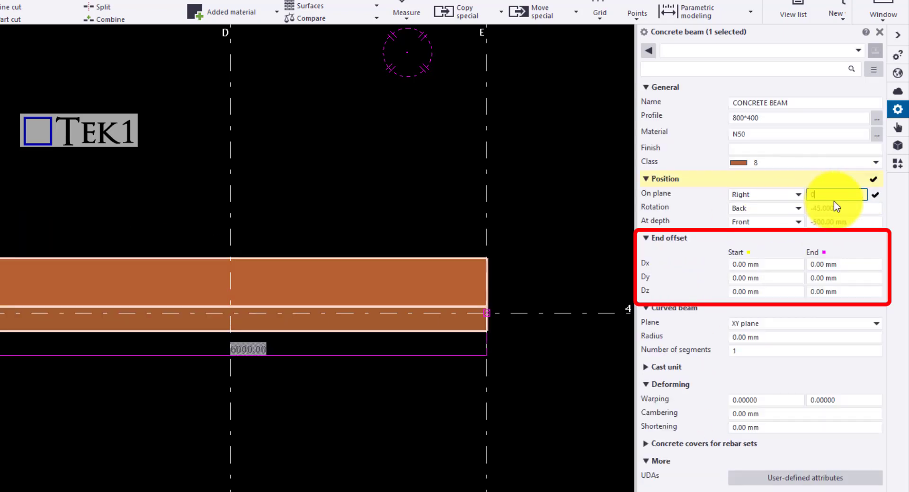
pyautogui.write('0')
pyautogui.click(833, 222)
pyautogui.write('0')
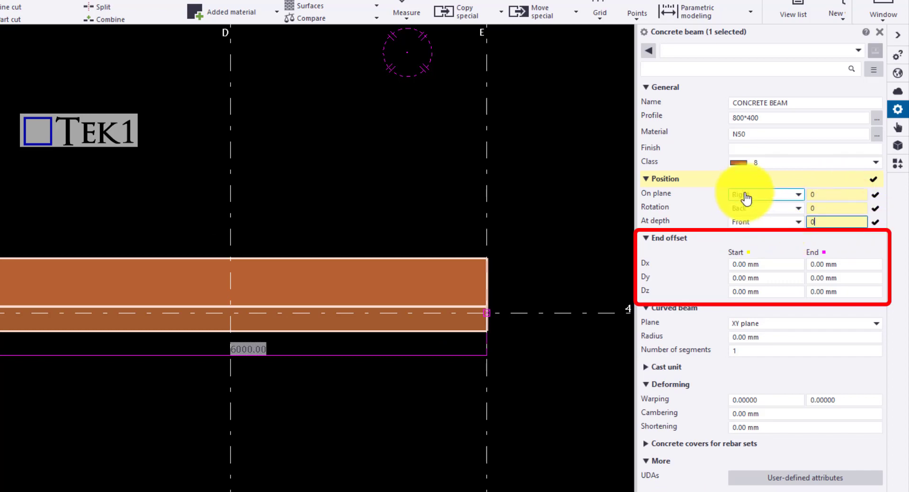
# Set the beam's position to Middle on plane, Front rotation and Behind at depth, and apply it to the model.
pyautogui.click(750, 195)
pyautogui.click(755, 208)
pyautogui.click(756, 208)
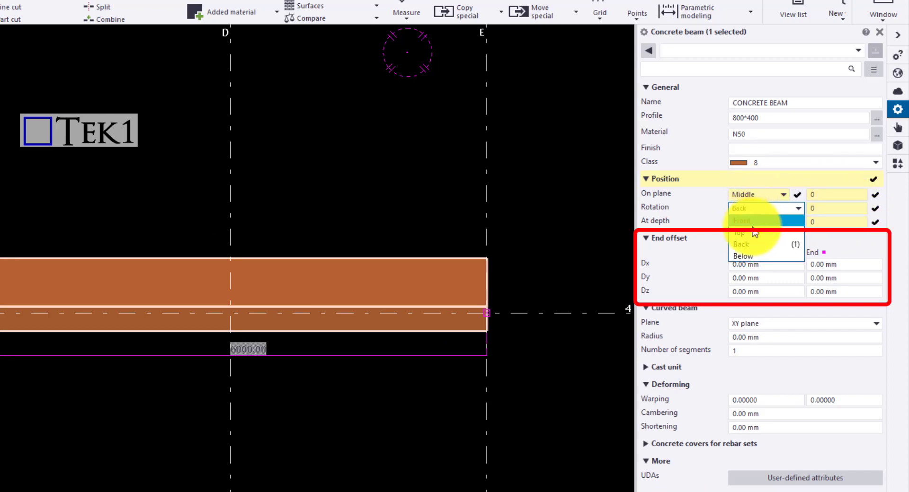
pyautogui.click(756, 232)
pyautogui.click(756, 233)
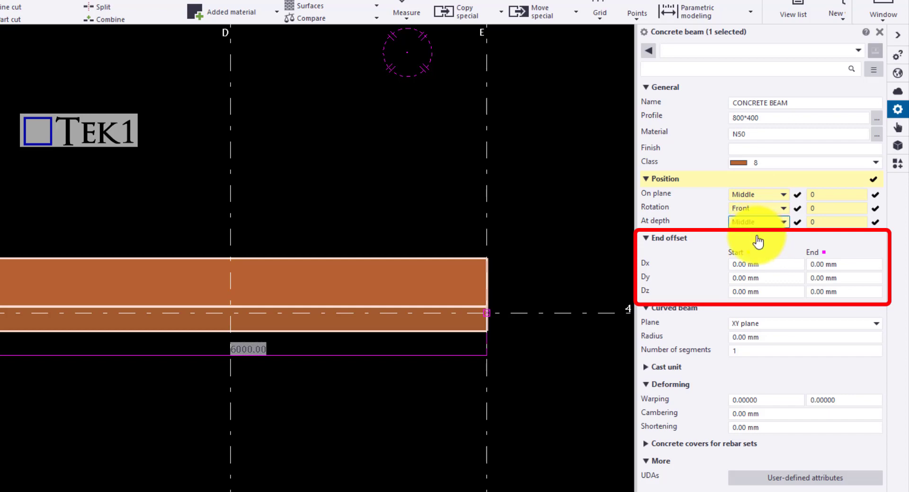
pyautogui.click(752, 224)
pyautogui.click(751, 258)
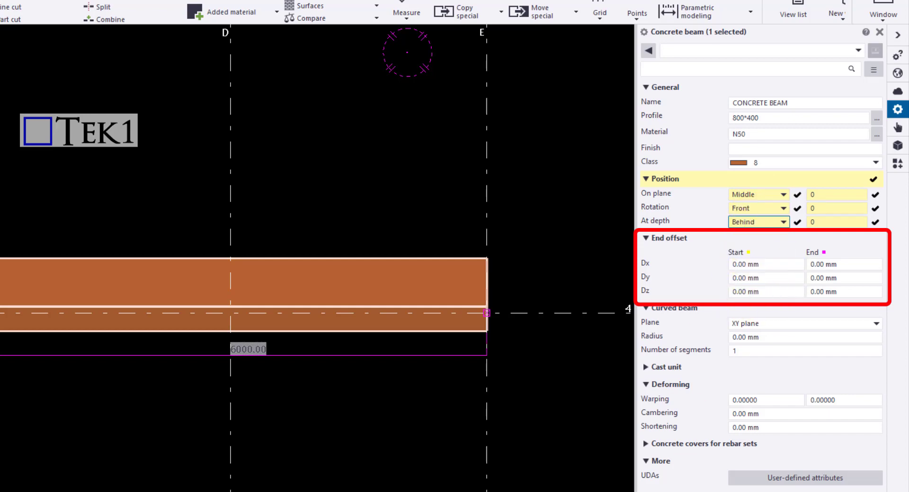
pyautogui.click(369, 198)
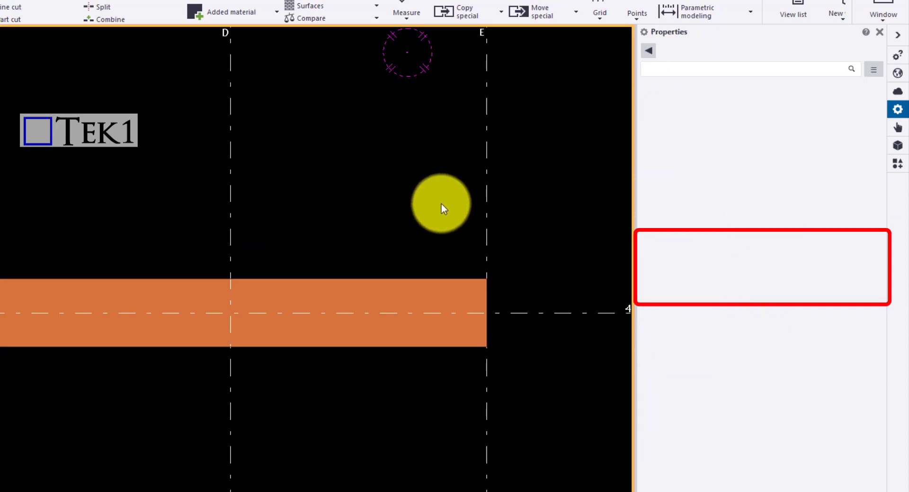
# Curve the selected beam in the XY plane with a radius of 45 mm and 10 segments.
pyautogui.click(403, 276)
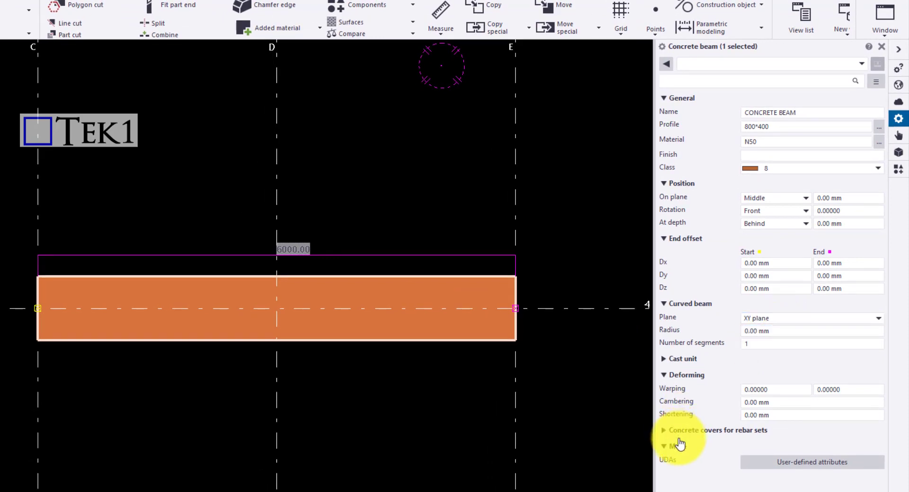
pyautogui.click(777, 333)
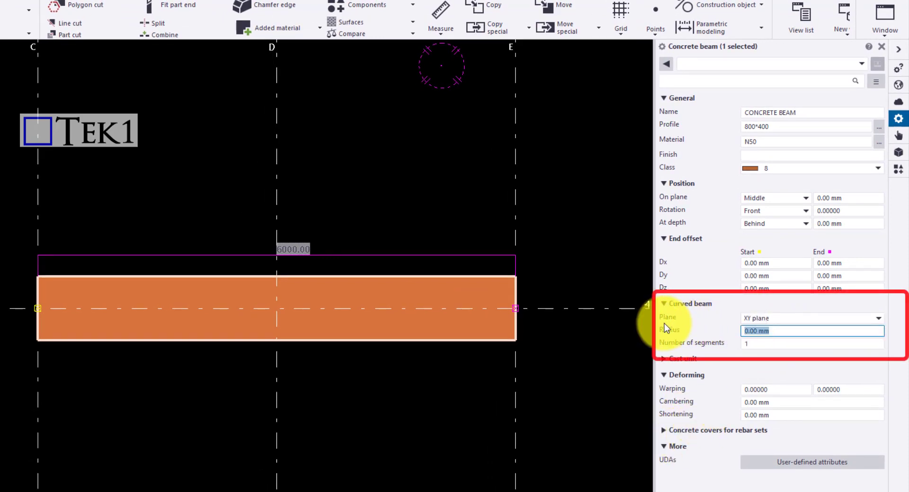
pyautogui.write('45')
pyautogui.press('Return')
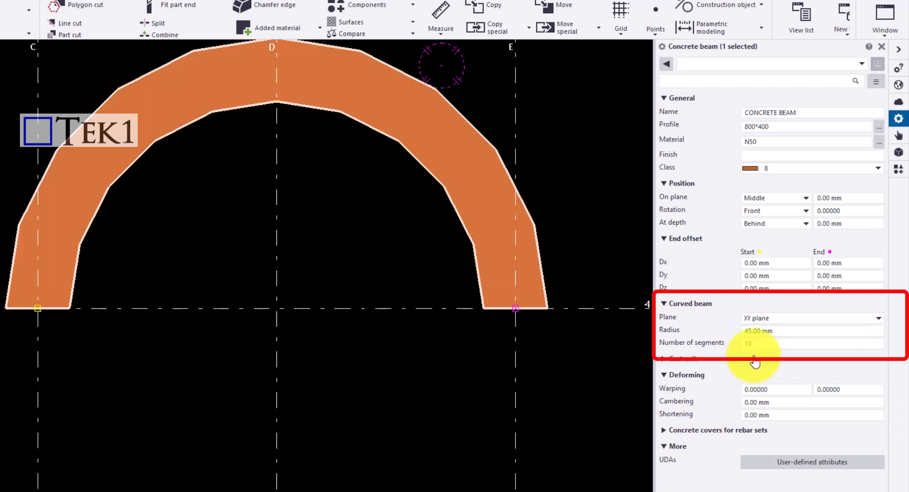
# Set the curved beam's radius to -45 mm and apply the change.
pyautogui.click(747, 343)
pyautogui.write('-')
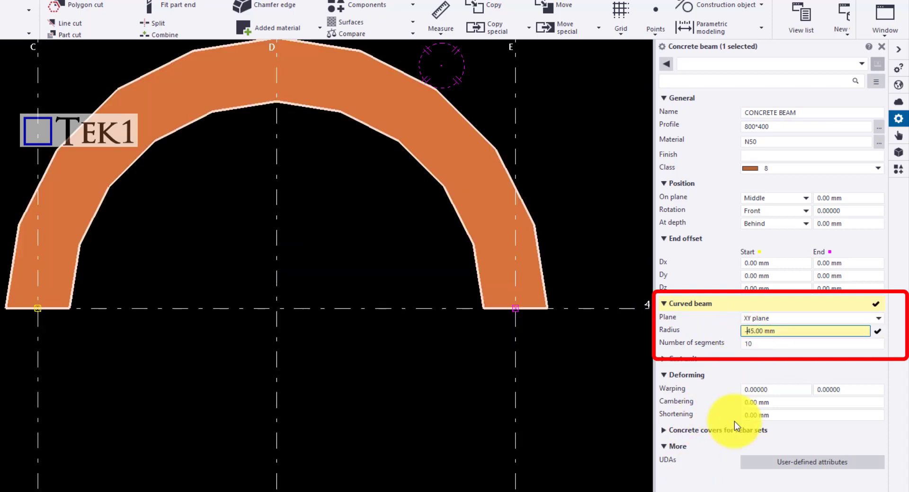
pyautogui.click(674, 491)
pyautogui.scroll(-1, 370, 156)
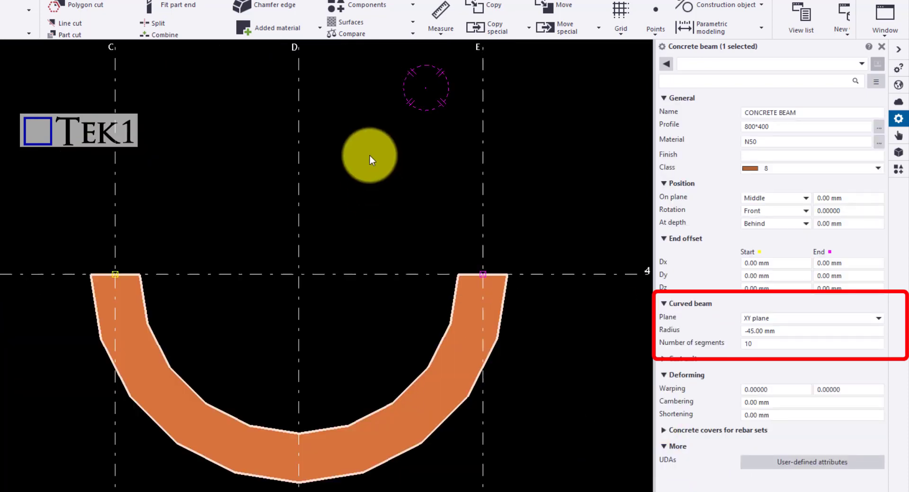
# Set the curved beam's number of segments to 59 and apply the change.
pyautogui.moveTo(369, 155); pyautogui.dragTo(363, 87, button='middle')
pyautogui.click(734, 343)
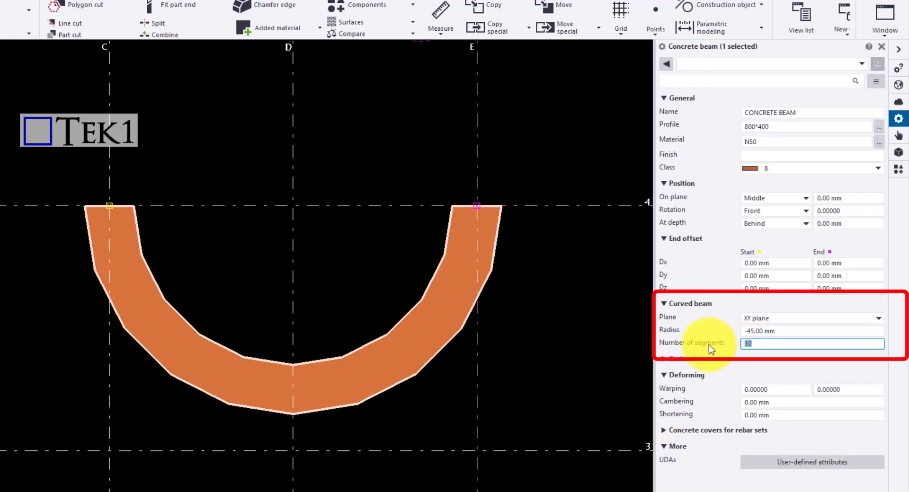
pyautogui.write('59')
pyautogui.click(681, 491)
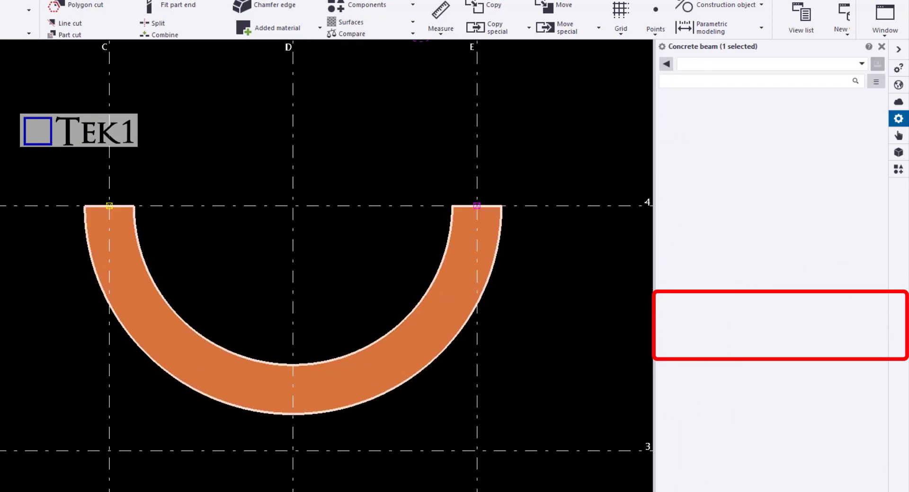
pyautogui.moveTo(765, 344); pyautogui.dragTo(701, 345)
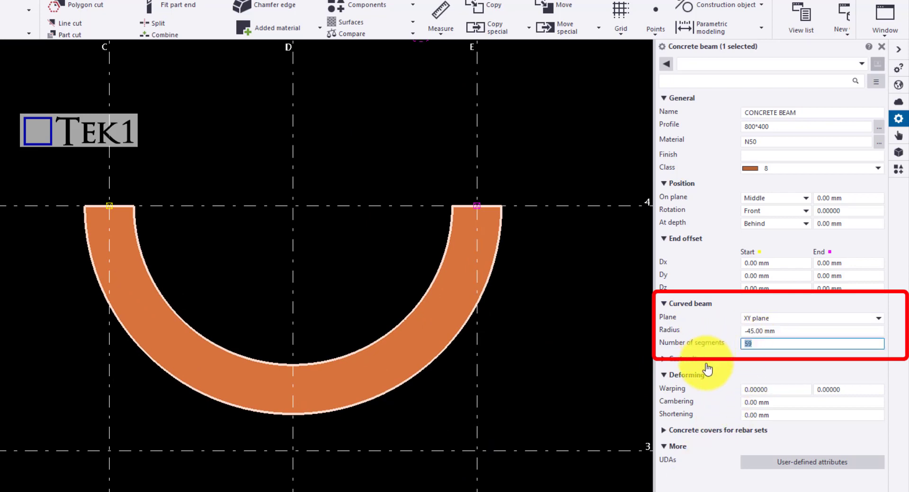
pyautogui.write('70')
pyautogui.press('Escape')
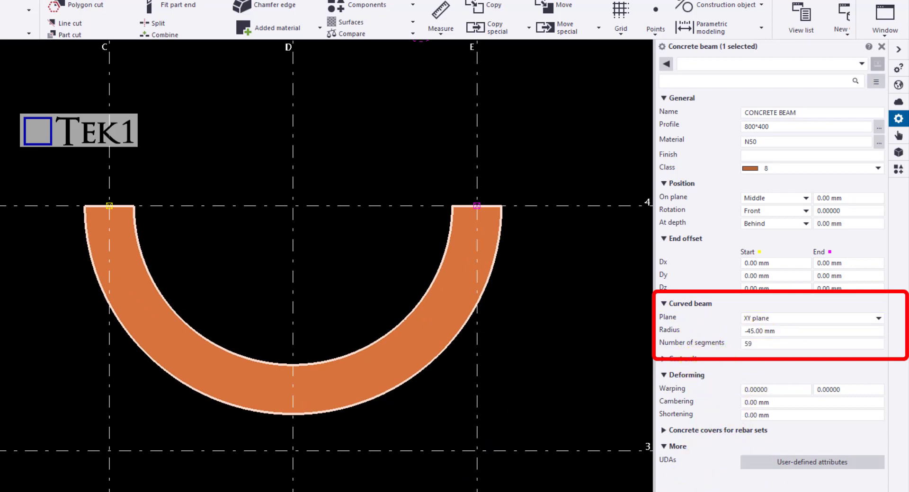
# Change the curved beam's plane to XZ plane and apply it to the selected beam.
pyautogui.click(773, 318)
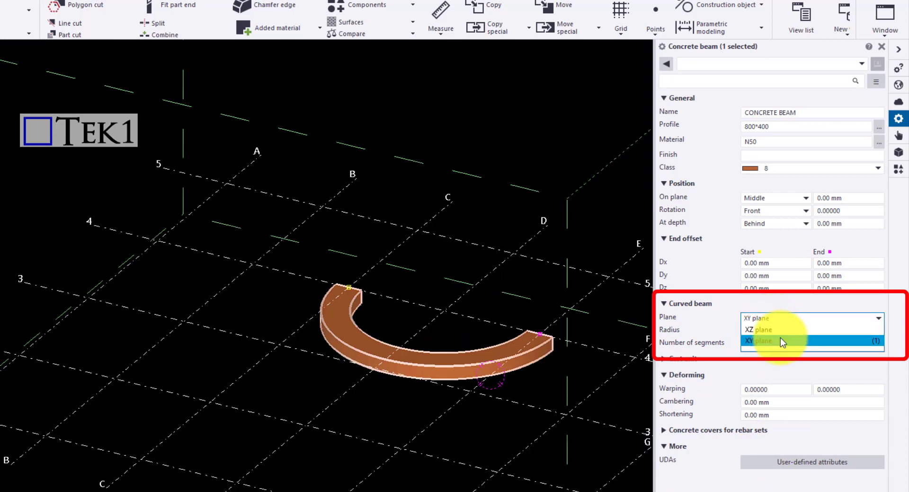
pyautogui.click(780, 338)
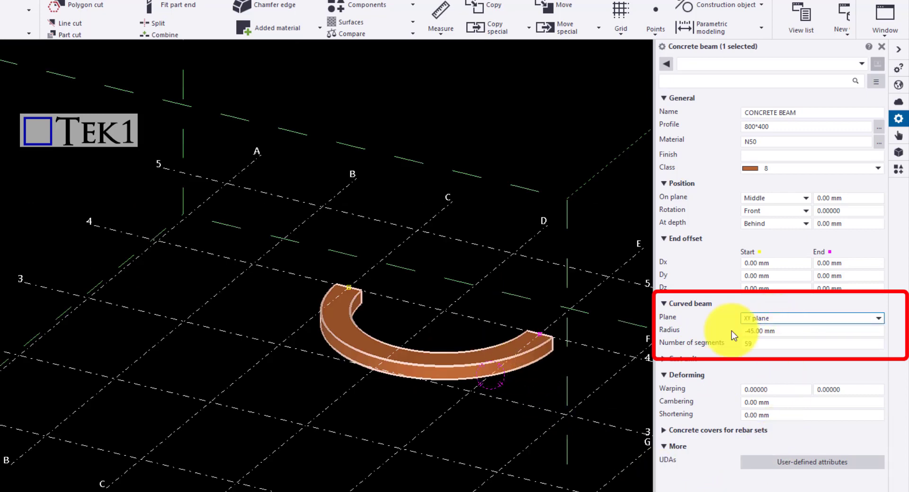
pyautogui.click(810, 320)
pyautogui.click(778, 330)
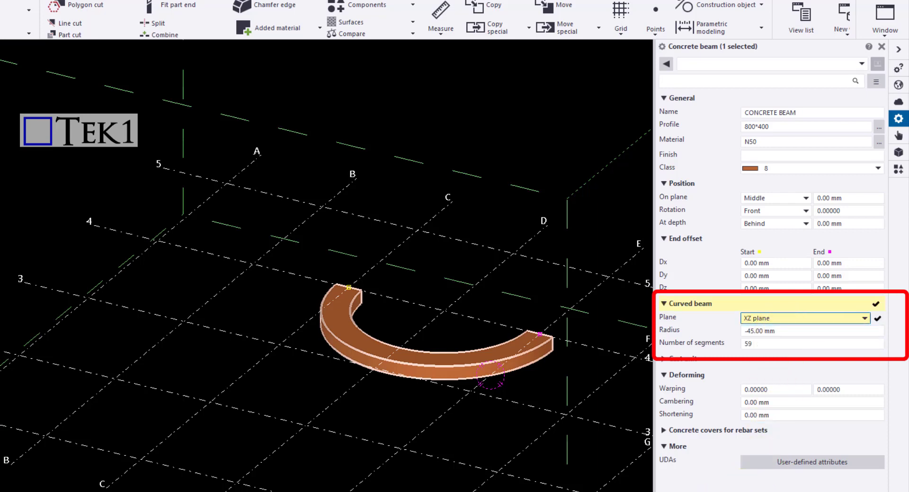
pyautogui.click(715, 491)
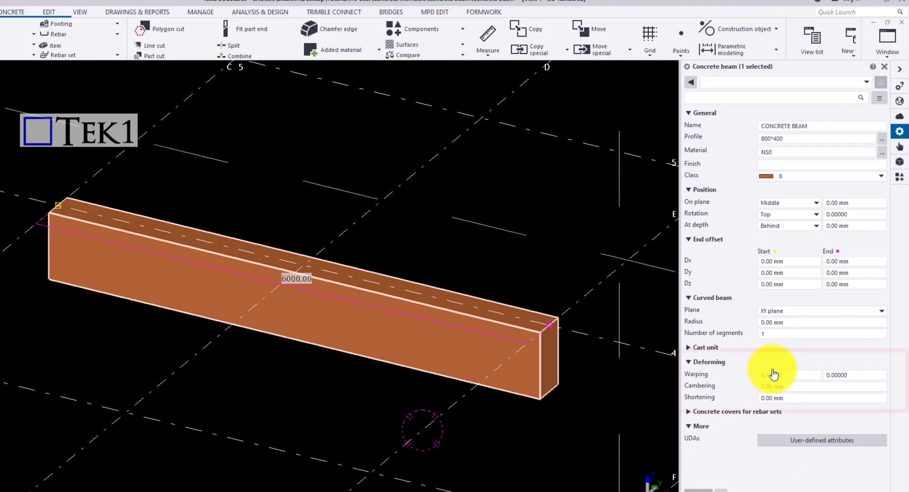
# Warp the straight beam with a start angle of 50 and an end angle of -50, applying each value to the model.
pyautogui.click(774, 388)
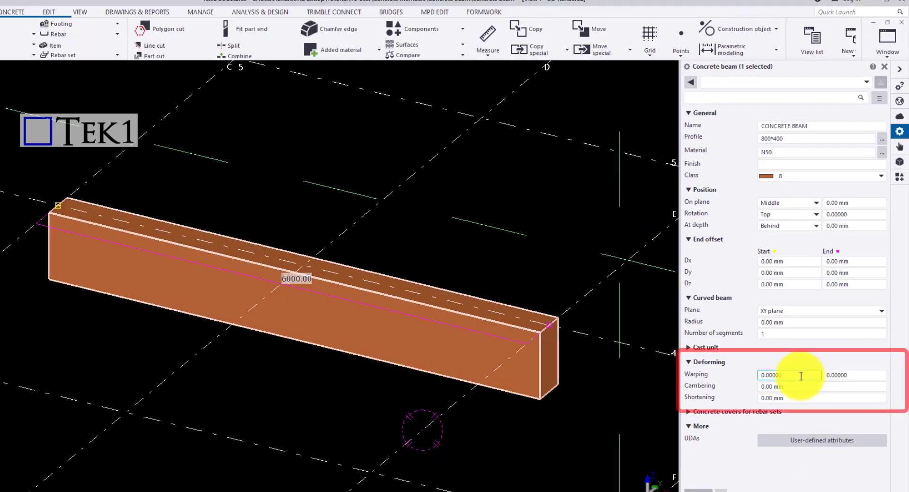
pyautogui.write('50')
pyautogui.click(696, 490)
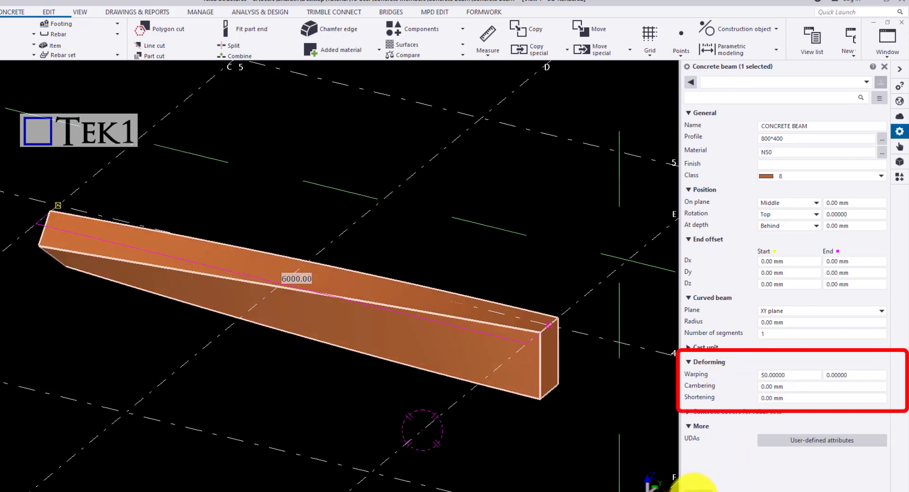
pyautogui.click(848, 377)
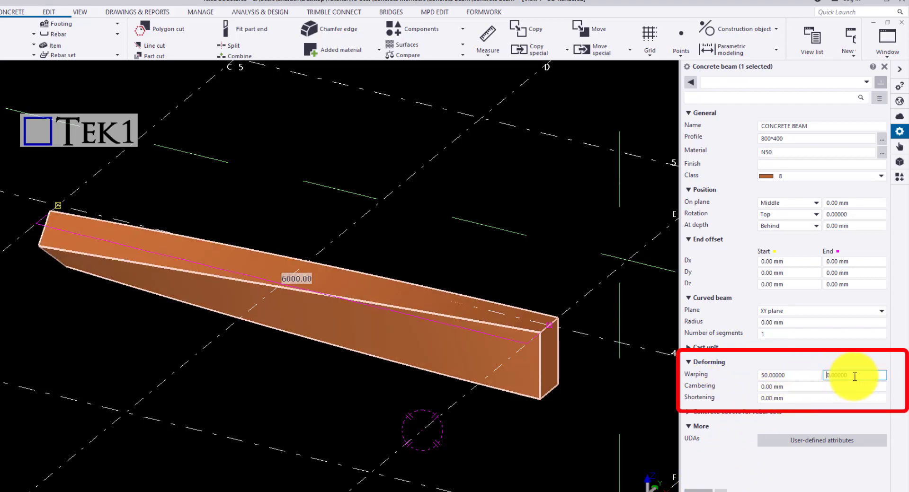
pyautogui.write('-50')
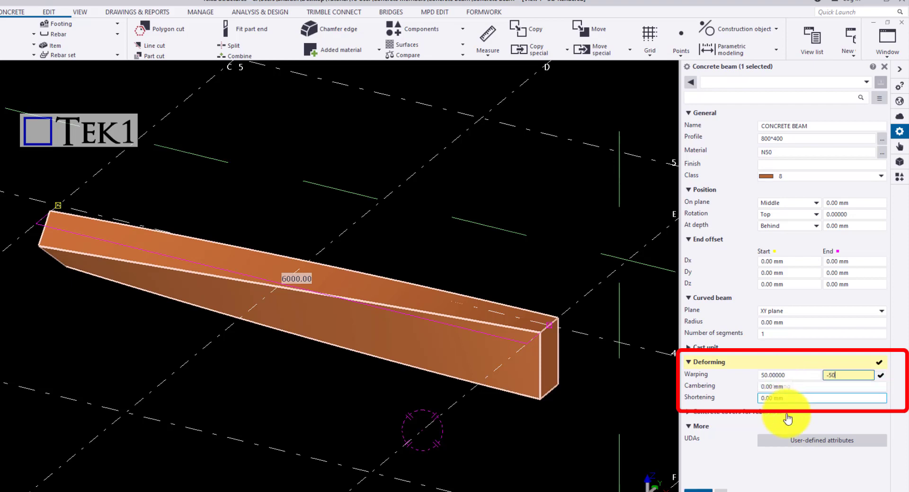
pyautogui.click(696, 490)
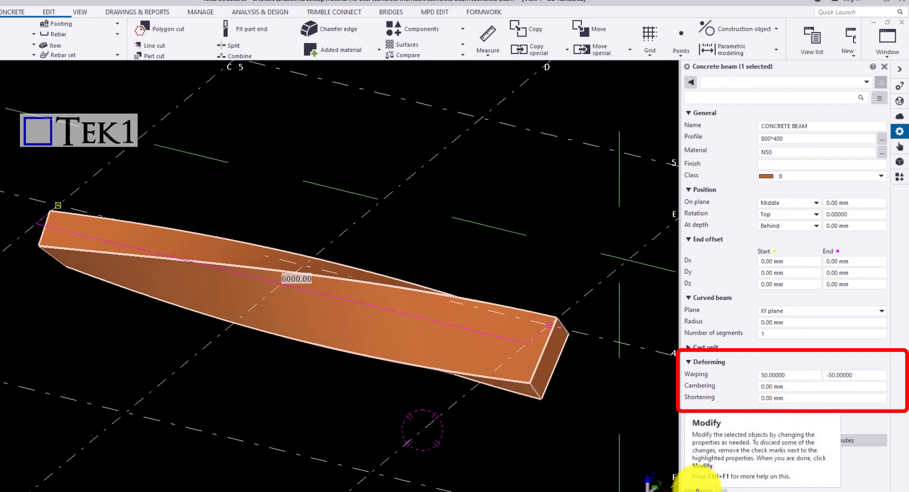
# Reset the beam's start and end warping angles to 0 and apply the change.
pyautogui.click(767, 375)
pyautogui.write('0')
pyautogui.click(860, 375)
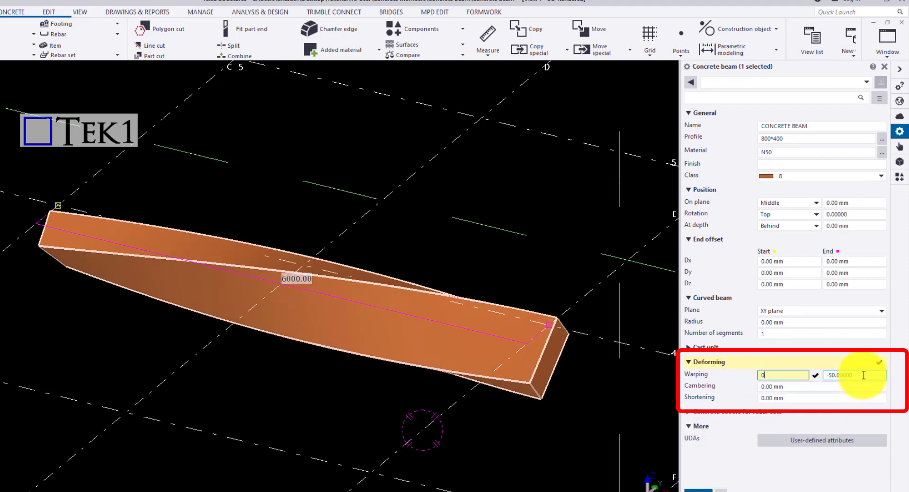
pyautogui.write('0')
pyautogui.click(696, 490)
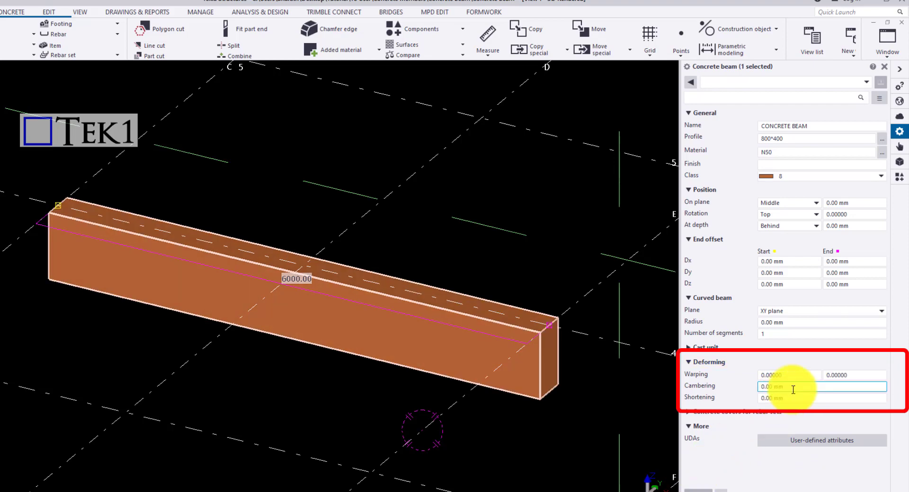
# Camber the beam by 50 mm and increase the cambering to 100 mm, applying each value.
pyautogui.doubleClick(777, 386)
pyautogui.write('50')
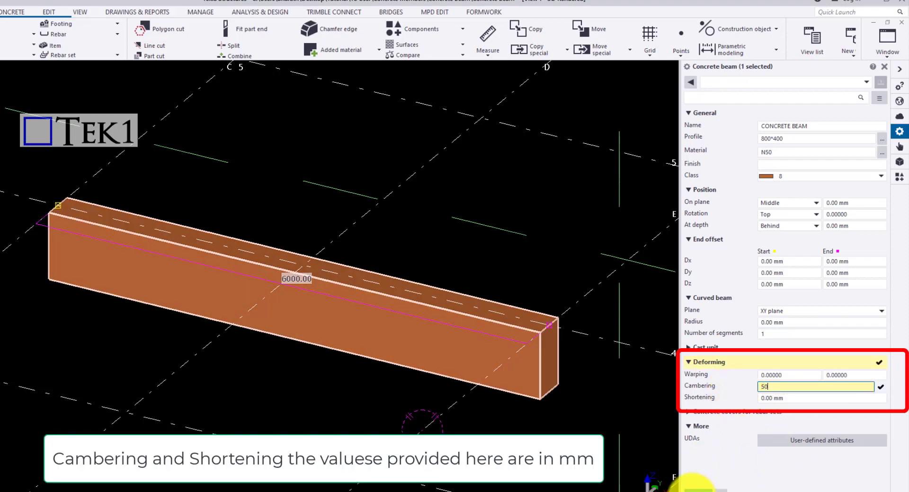
pyautogui.click(694, 490)
pyautogui.doubleClick(786, 388)
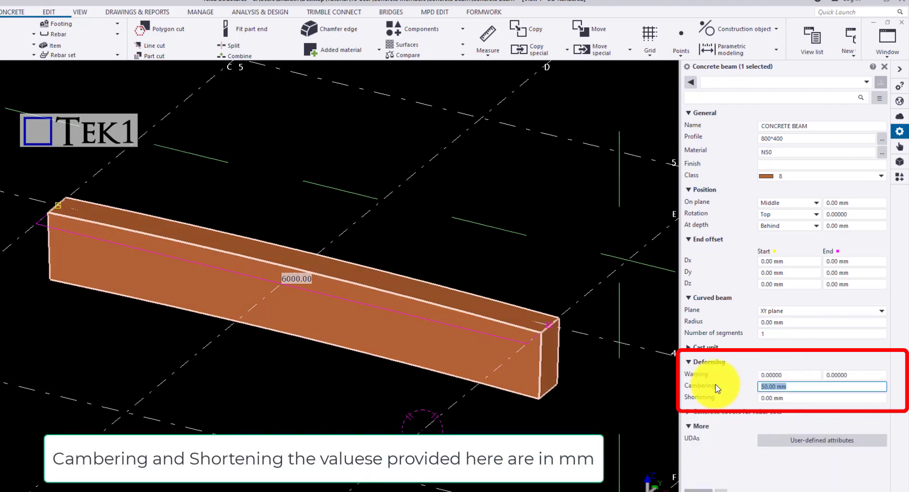
pyautogui.write('100')
pyautogui.click(695, 489)
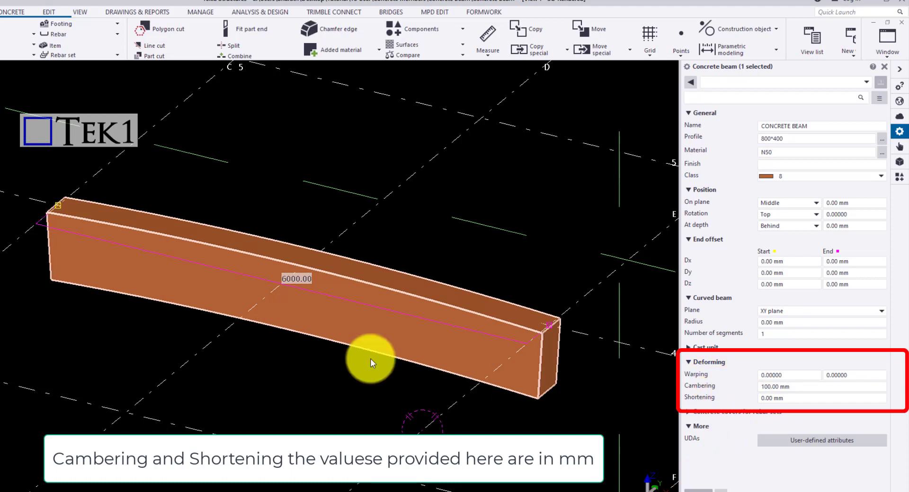
# Set the beam's cambering to 1000 mm and apply the change.
pyautogui.click(765, 387)
pyautogui.write('0')
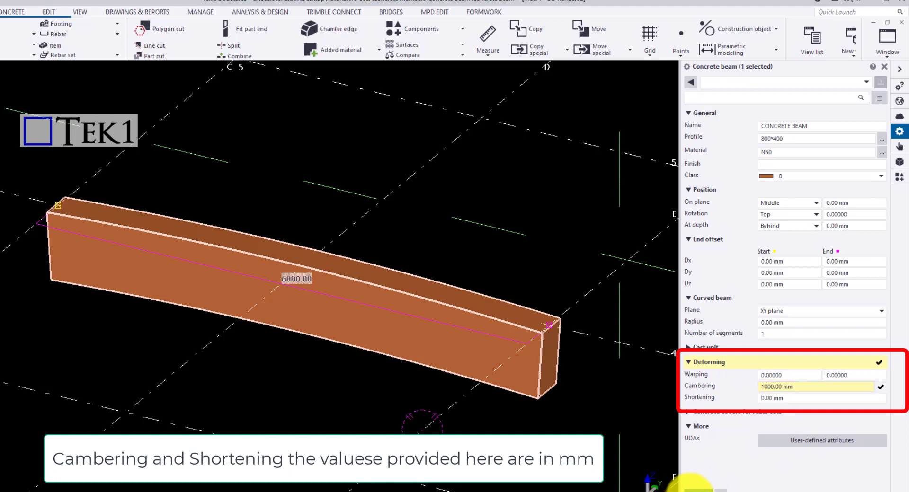
pyautogui.click(695, 489)
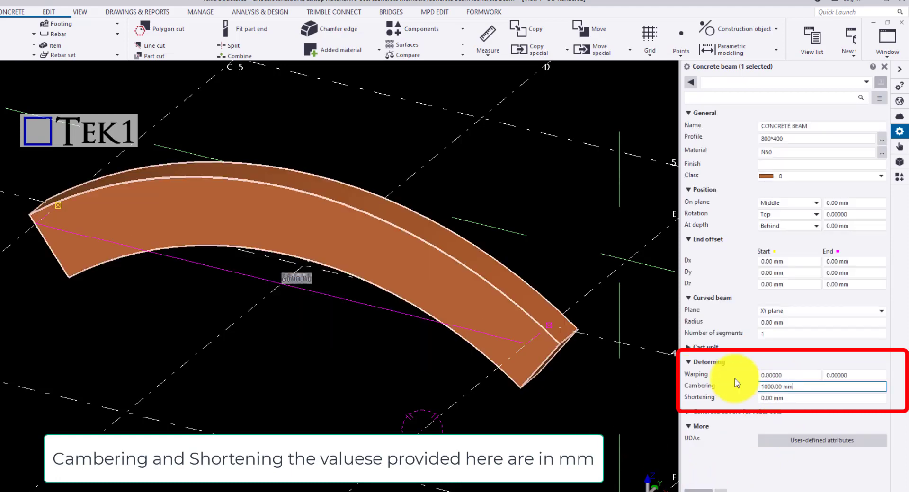
# Reset the beam's cambering to 0 and apply the change.
pyautogui.hotkey('ctrl', 'a')
pyautogui.write('0')
pyautogui.click(697, 490)
# Set the beam's shortening to 100 mm and apply the change.
pyautogui.click(787, 398)
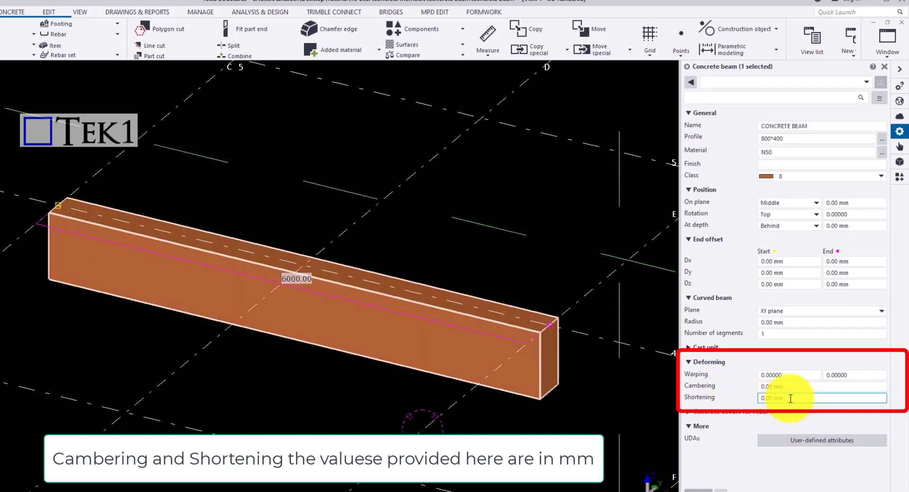
pyautogui.hotkey('ctrl', 'a')
pyautogui.write('100')
pyautogui.click(697, 490)
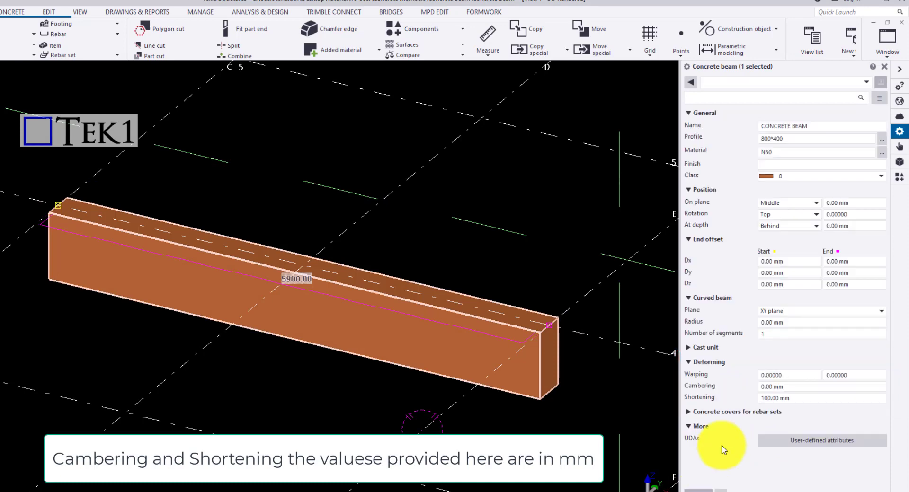
# Set the beam's shortening to 1000 mm, apply it and inspect the beam's length dimension.
pyautogui.scroll(4, 254, 279)
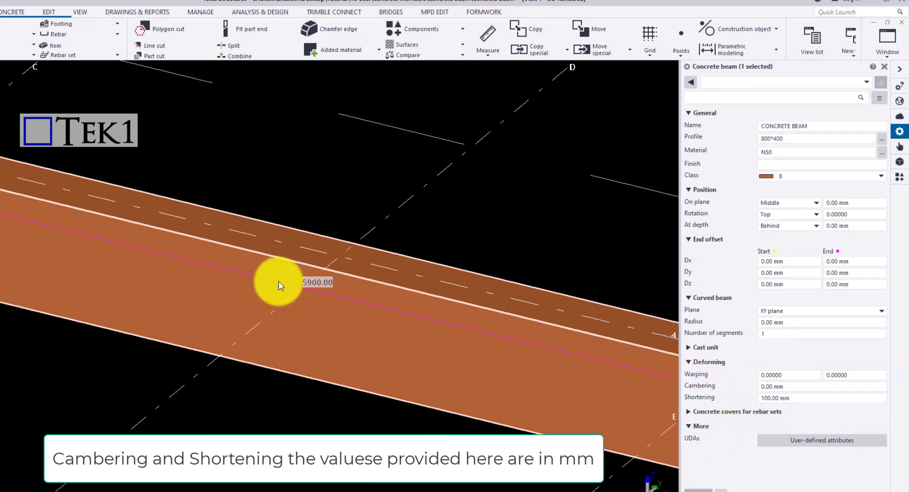
pyautogui.click(767, 402)
pyautogui.hotkey('ctrl', 'a')
pyautogui.write('1000')
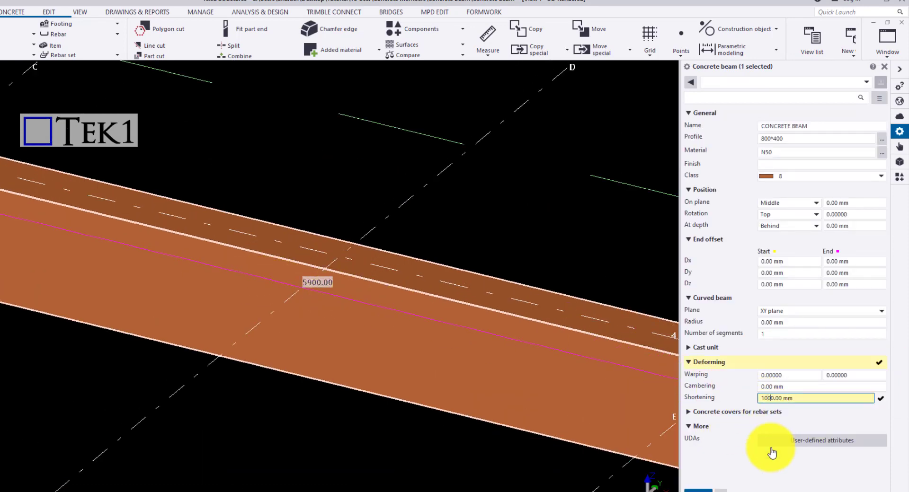
pyautogui.click(698, 490)
pyautogui.scroll(-3, 336, 227)
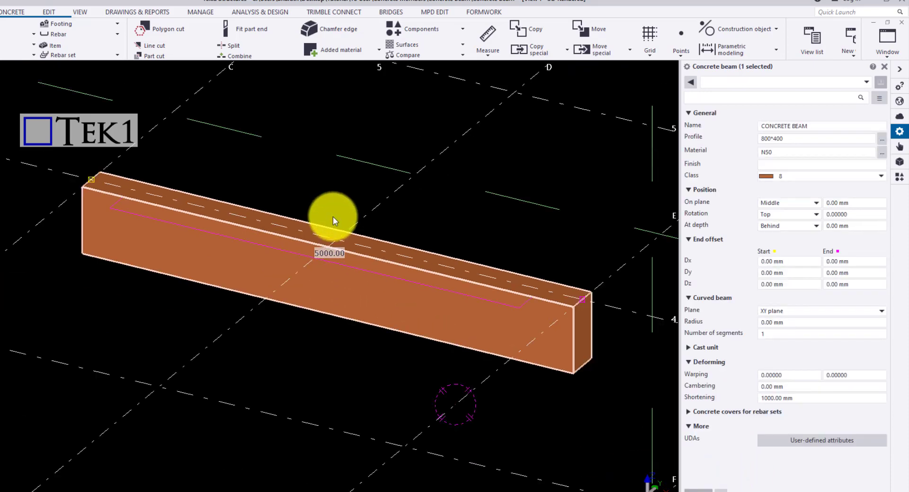
pyautogui.scroll(3, 86, 195)
pyautogui.scroll(-2, 106, 198)
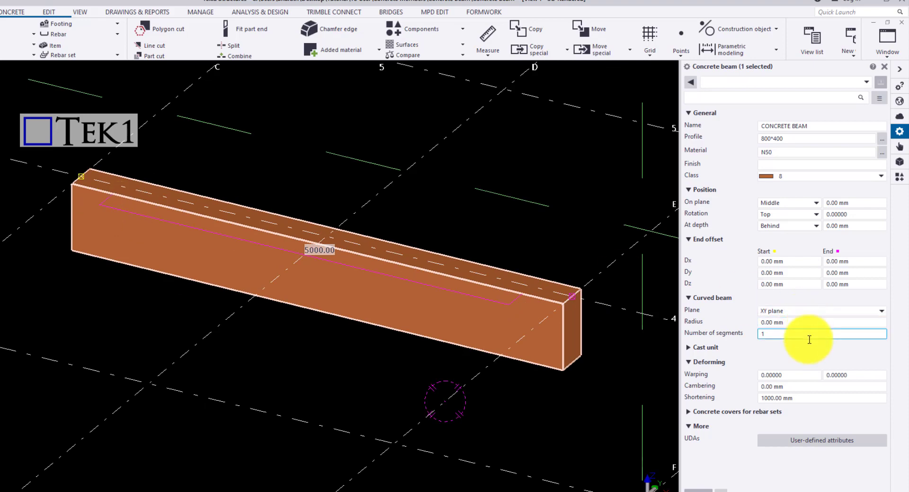
# Set the beam's shortening to 2000 mm and apply the change.
pyautogui.click(765, 399)
pyautogui.moveTo(765, 399); pyautogui.dragTo(735, 399)
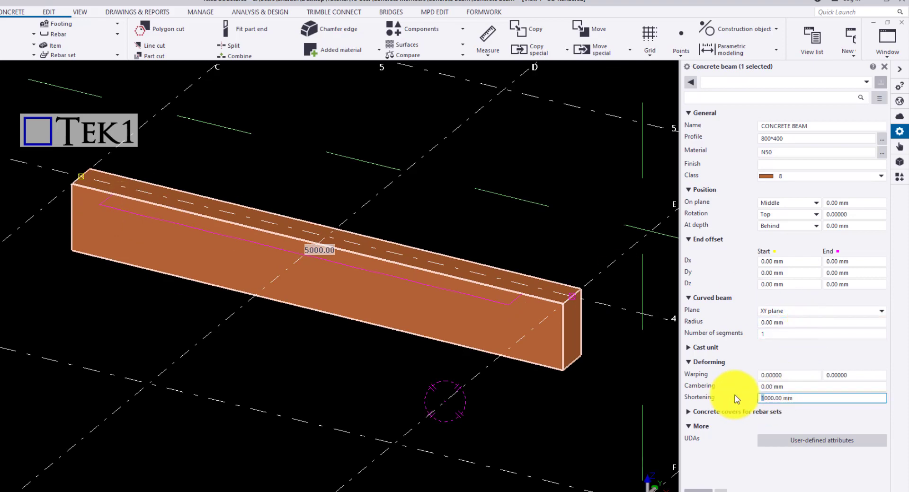
pyautogui.write('2')
pyautogui.click(699, 490)
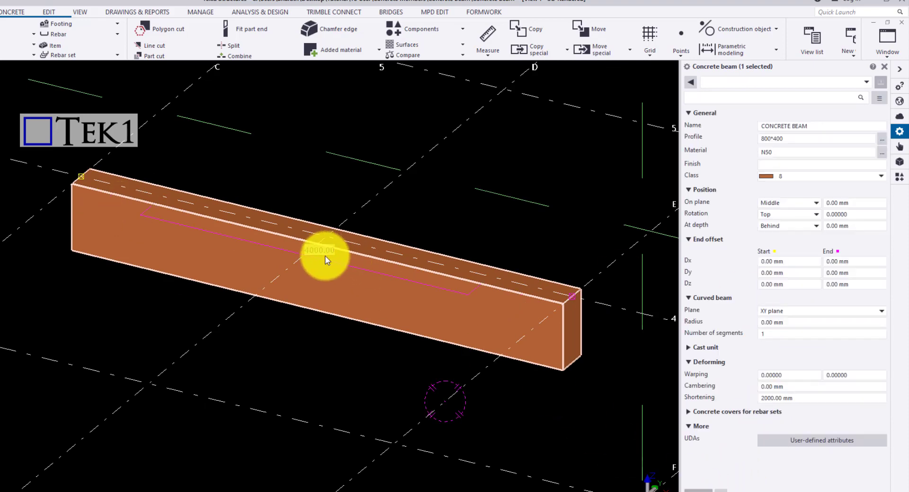
# Reset the beam's shortening to 0 and apply the change.
pyautogui.moveTo(795, 399); pyautogui.dragTo(691, 391)
pyautogui.write('0')
pyautogui.click(696, 490)
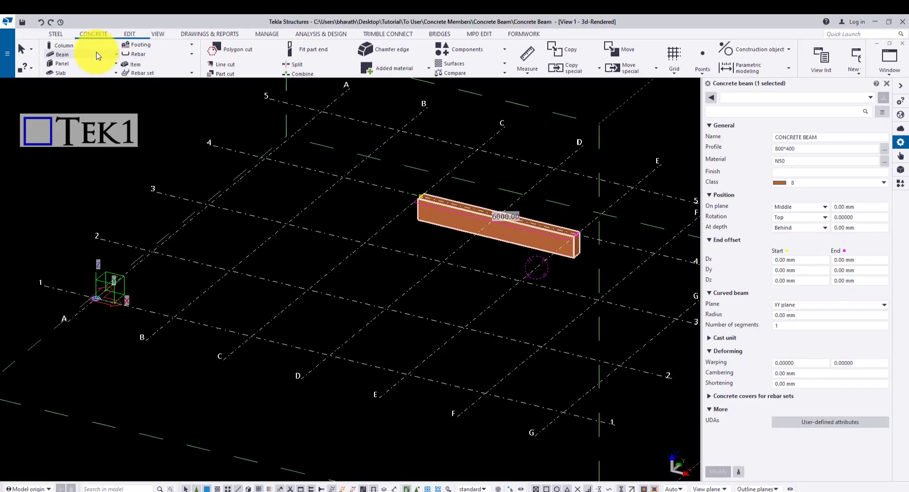
# Create a concrete polybeam from grid B/1 through grid line C midway between 2 and 3 to grid line E midway between 1 and 2.
pyautogui.click(98, 56)
pyautogui.click(94, 88)
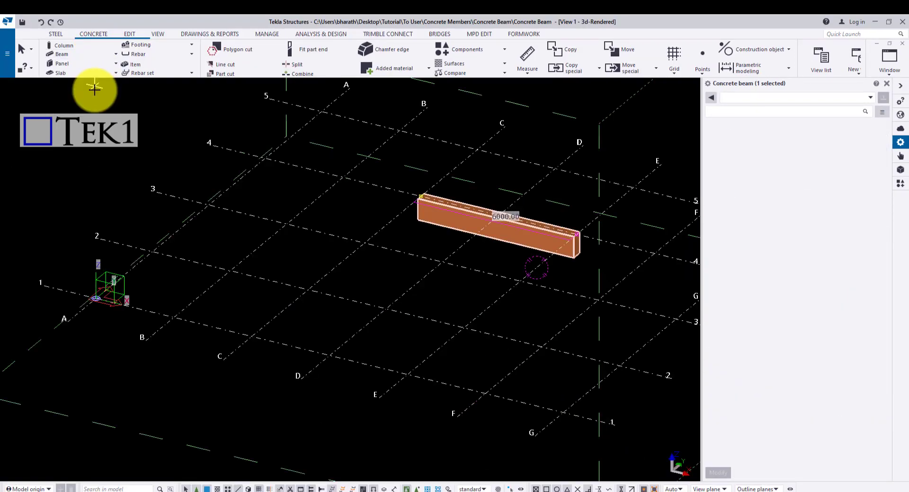
pyautogui.click(174, 317)
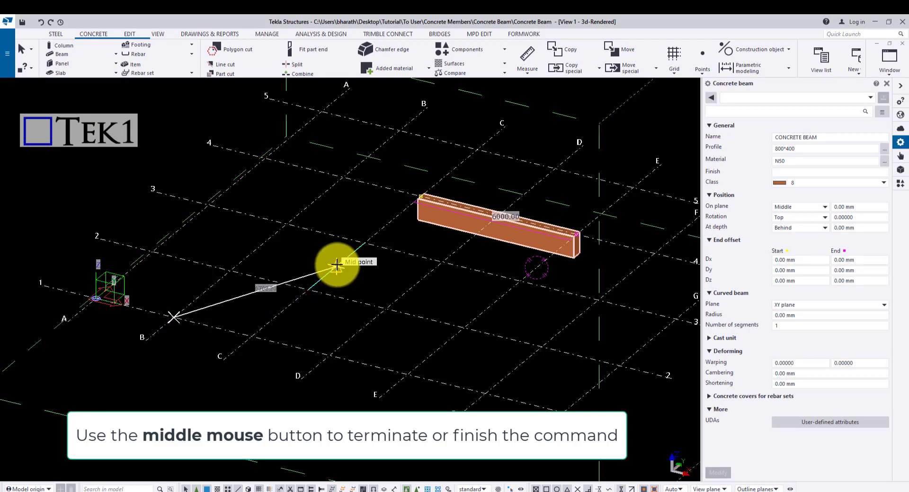
pyautogui.click(336, 266)
pyautogui.click(436, 351)
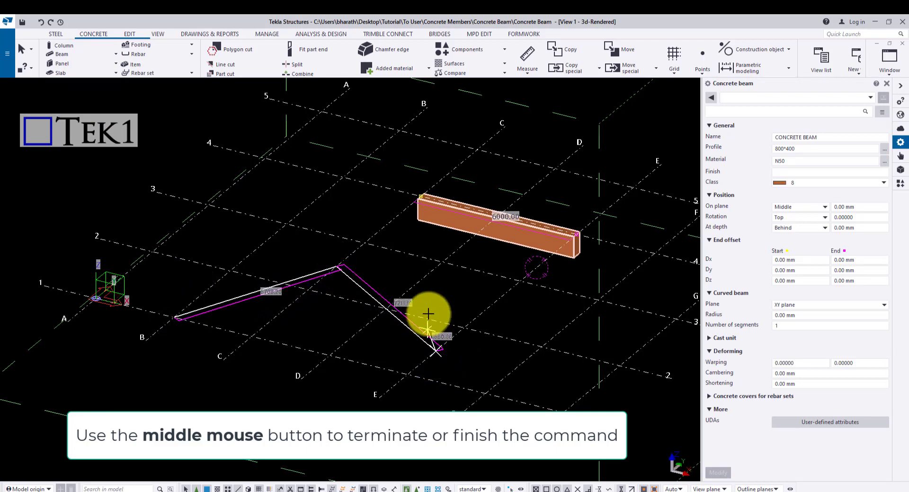
pyautogui.middleClick(428, 308)
pyautogui.rightClick(434, 290)
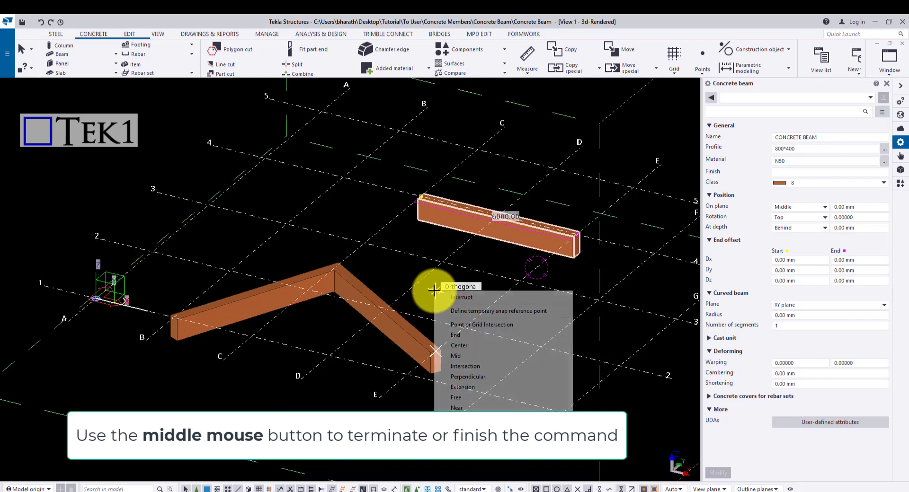
pyautogui.click(451, 298)
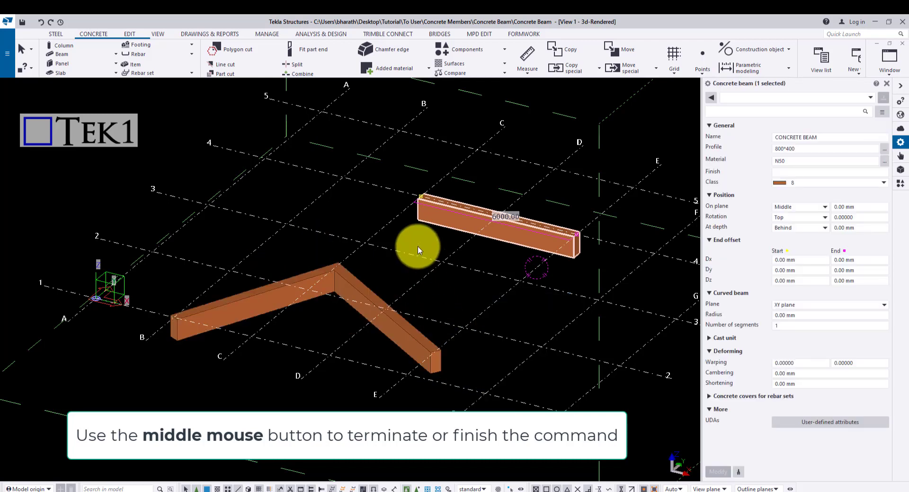
# Switch the model view from 3D to plan to look at the polybeam.
pyautogui.scroll(-2, 428, 268)
pyautogui.hotkey('ctrl', 'p')
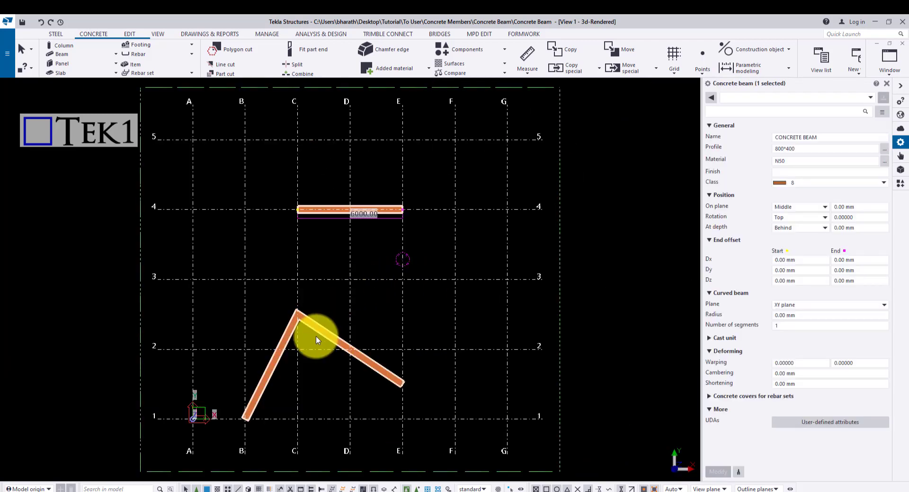
# Change the chamfer type of the polybeam's middle corner at grid line C to Rounding and apply it.
pyautogui.scroll(2, 316, 336)
pyautogui.click(327, 329)
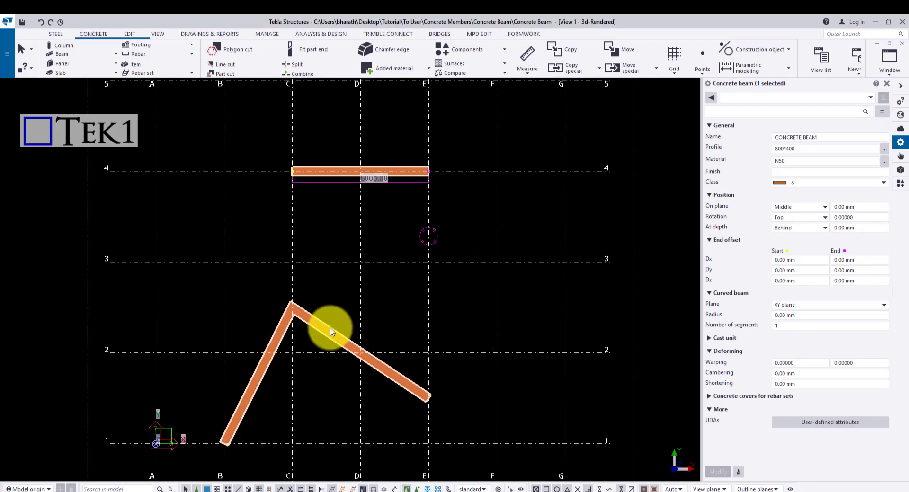
pyautogui.scroll(2, 291, 307)
pyautogui.click(291, 308)
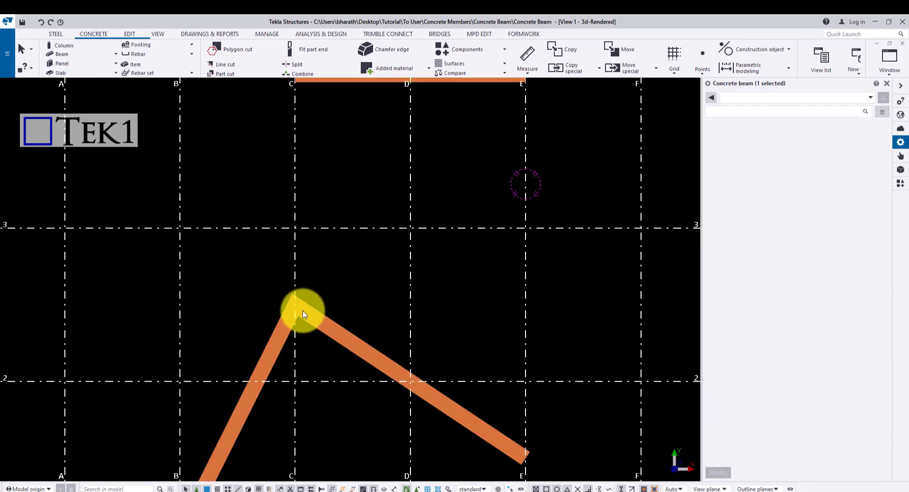
pyautogui.scroll(4, 300, 318)
pyautogui.click(303, 331)
pyautogui.scroll(3, 283, 309)
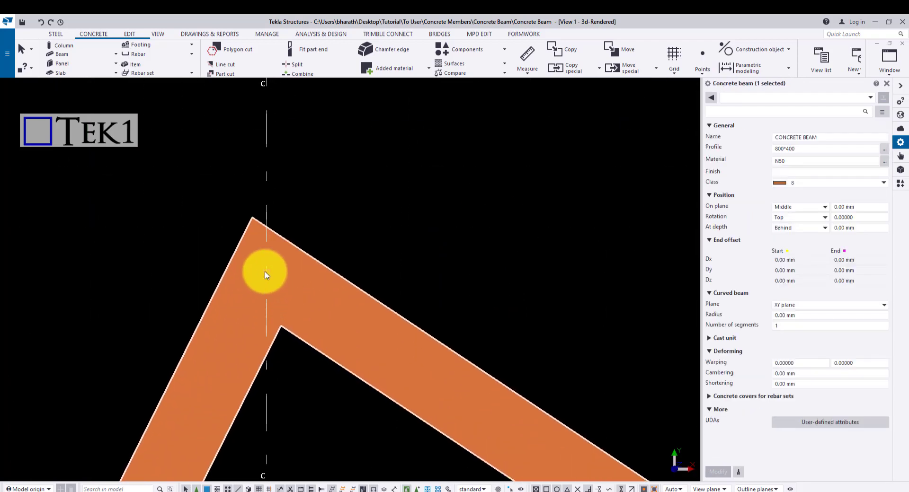
pyautogui.click(264, 273)
pyautogui.click(812, 137)
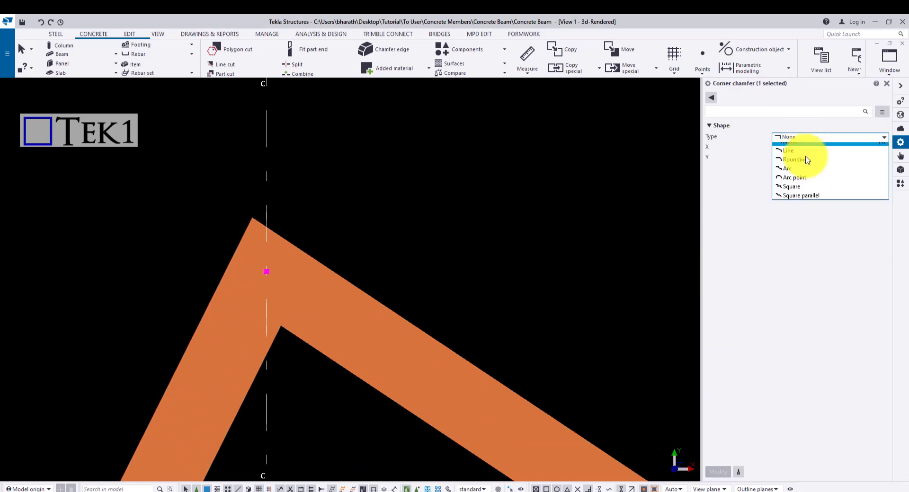
pyautogui.click(798, 175)
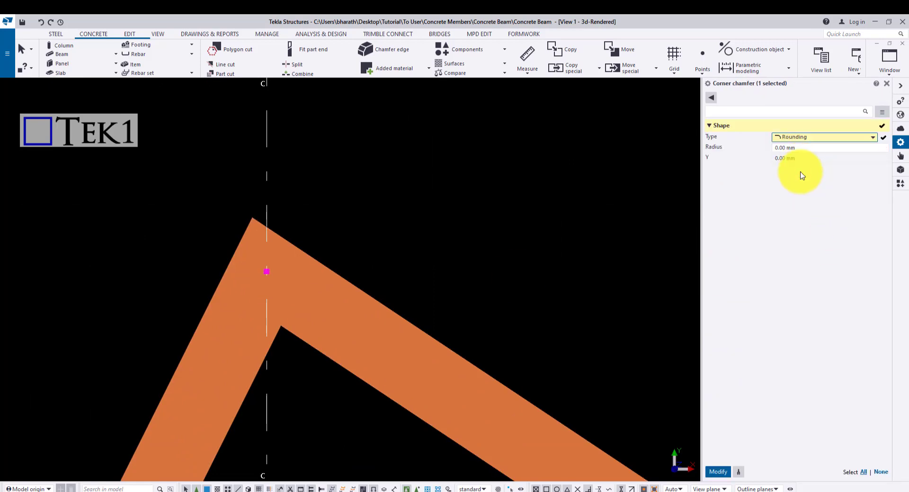
pyautogui.click(718, 472)
# Set the corner's rounding radius to 500 mm and apply the change to the polybeam.
pyautogui.click(815, 147)
pyautogui.write('50')
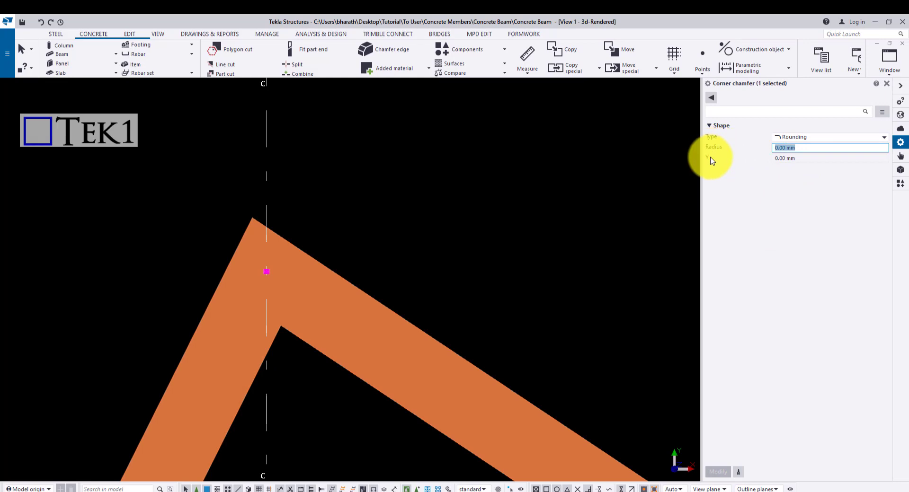
pyautogui.write('0')
pyautogui.click(718, 472)
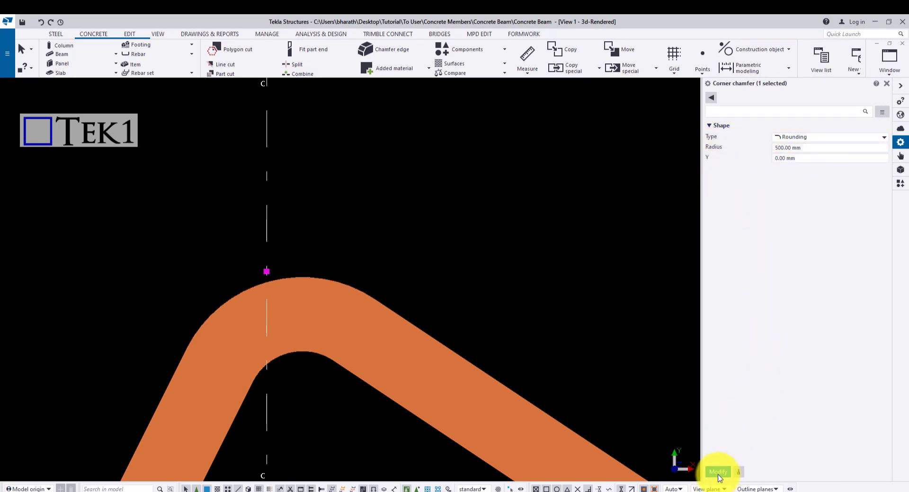
pyautogui.scroll(-2, 450, 272)
pyautogui.scroll(-5, 385, 273)
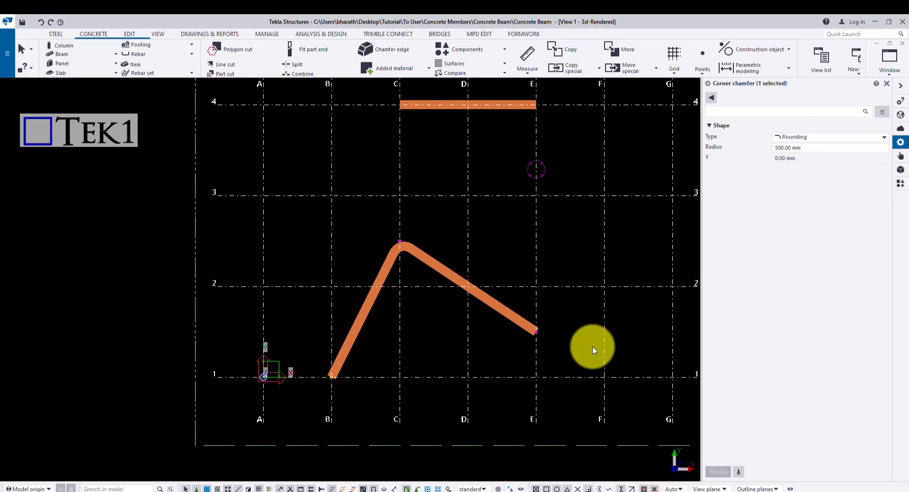
pyautogui.scroll(-2, 557, 275)
pyautogui.scroll(4, 515, 291)
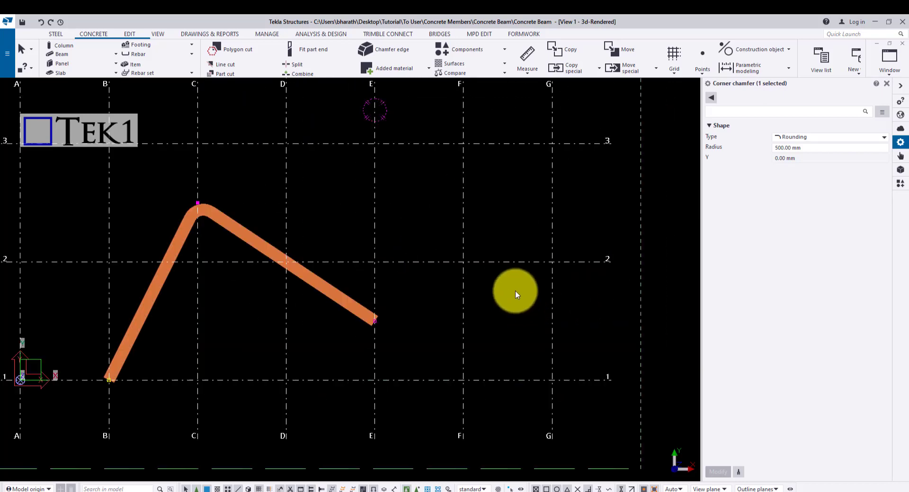
pyautogui.click(801, 138)
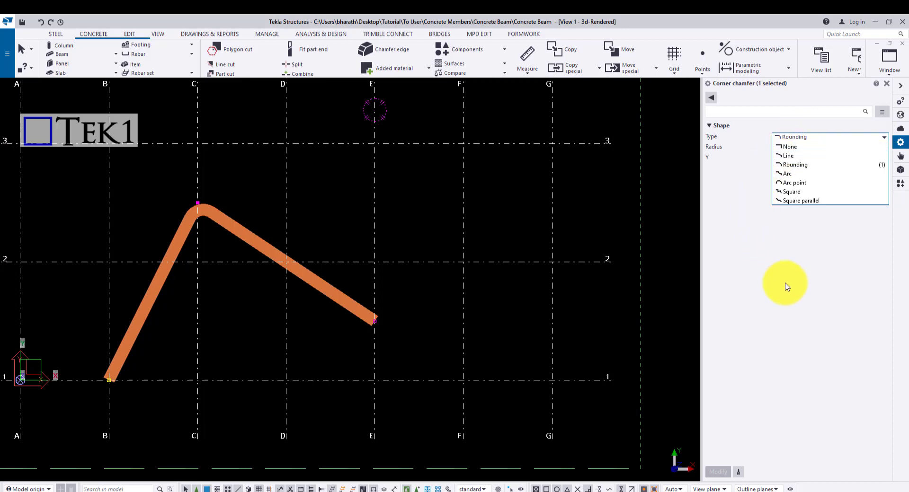
pyautogui.click(783, 285)
pyautogui.click(337, 243)
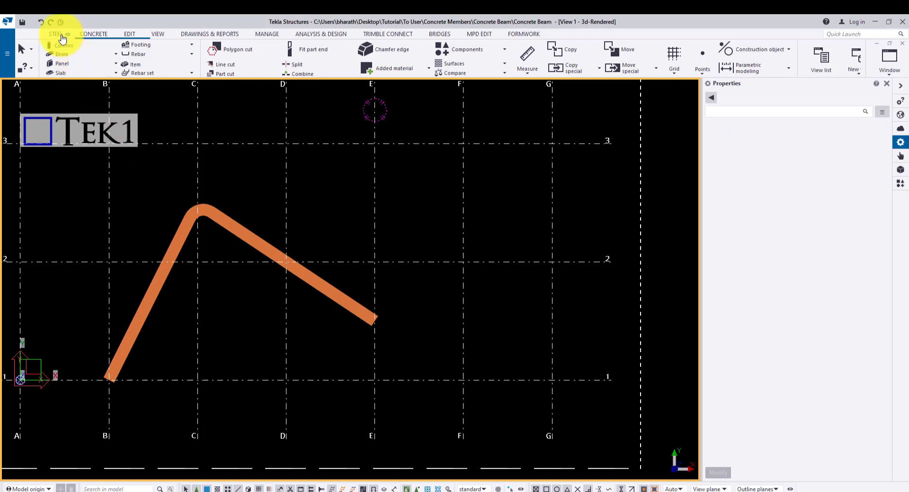
pyautogui.click(82, 66)
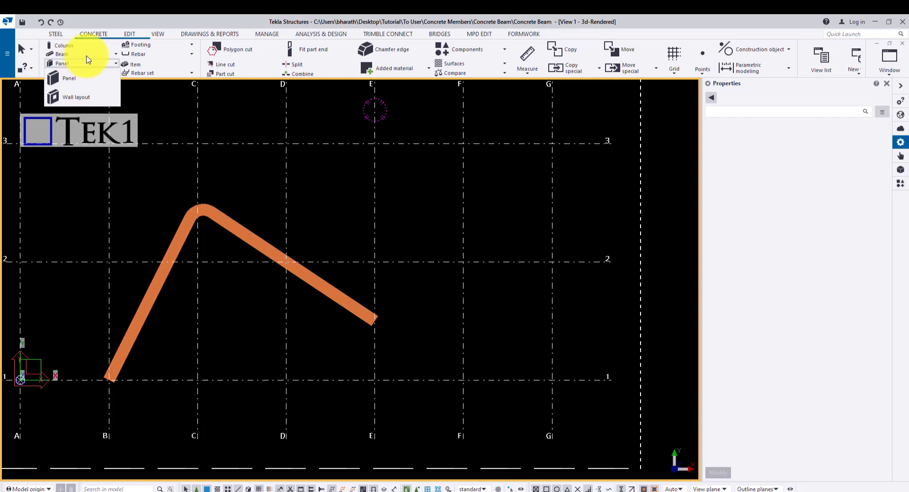
pyautogui.moveTo(90, 55)
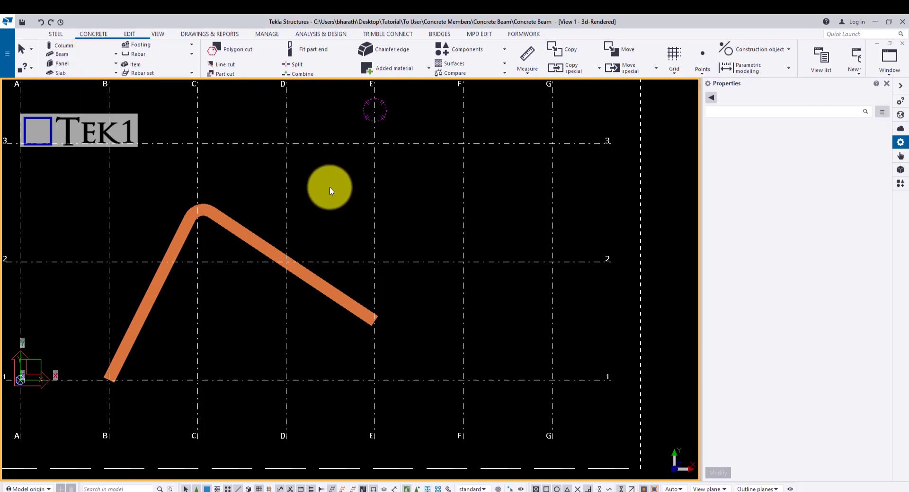
pyautogui.scroll(-5, 333, 262)
pyautogui.scroll(3, 362, 159)
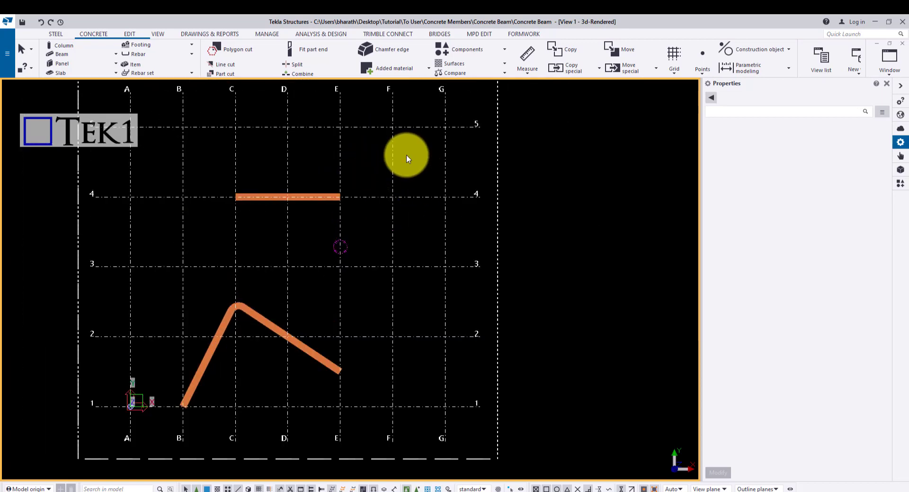
# Create a new view using two points, from grid G/2 to G/4, and switch it from 3D to plane display.
pyautogui.click(157, 34)
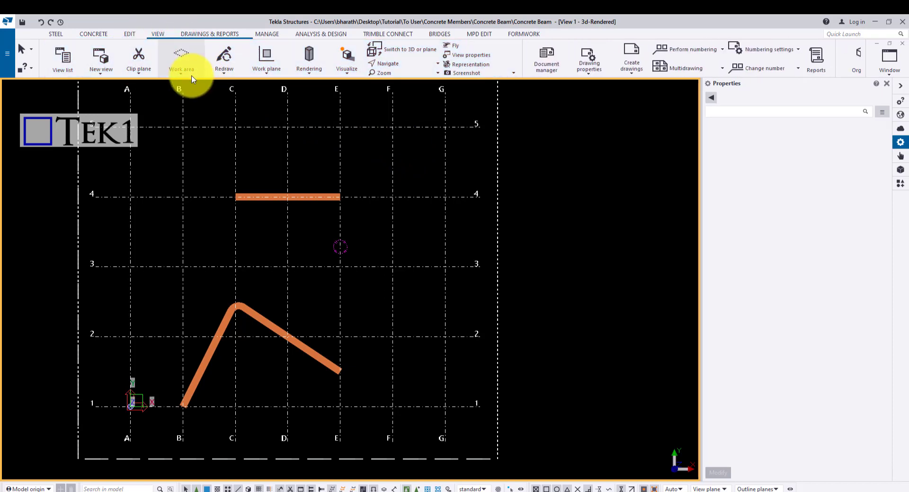
pyautogui.click(101, 71)
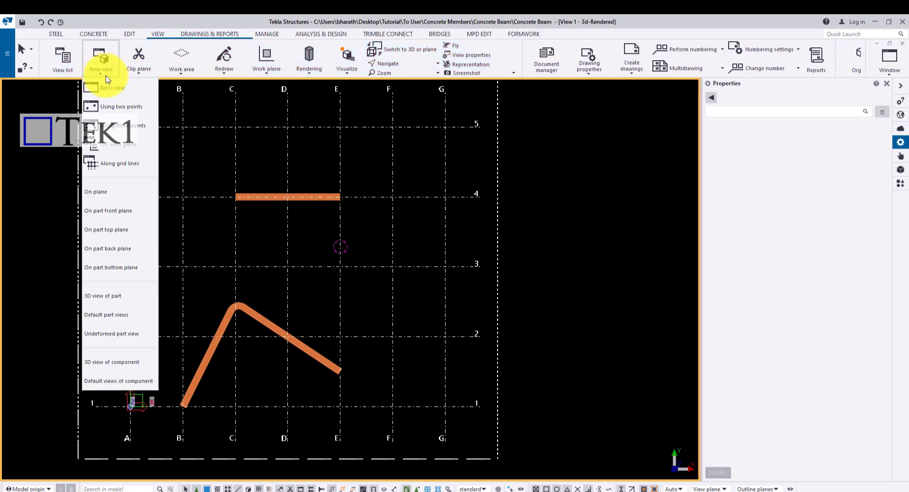
pyautogui.click(112, 101)
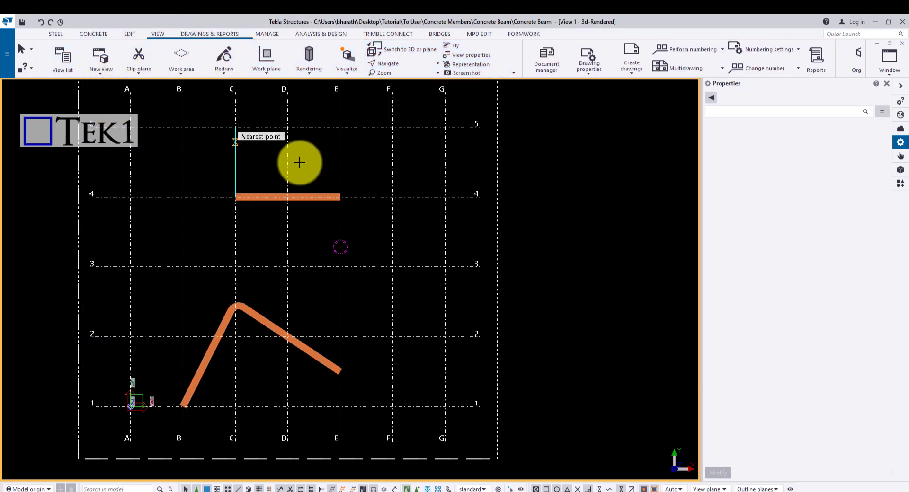
pyautogui.click(445, 337)
pyautogui.click(444, 194)
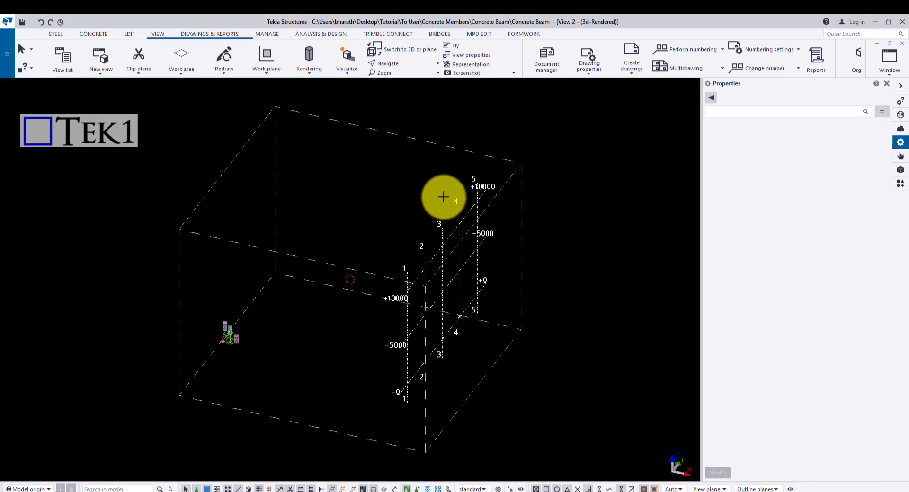
pyautogui.hotkey('ctrl', 'p')
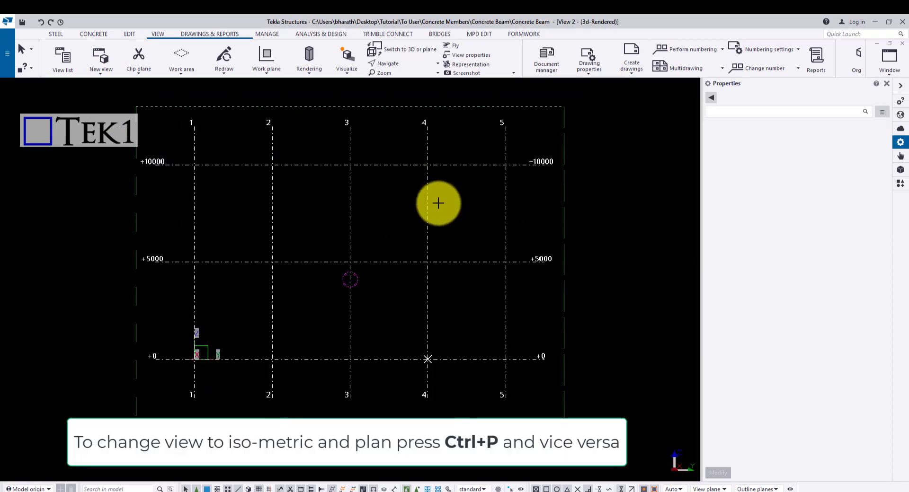
# Create a concrete spiral beam starting at grid F/3, with its rotation axis from F/2 to grid line 2 at +5000 in View 2.
pyautogui.hotkey('ctrl', 'Tab')
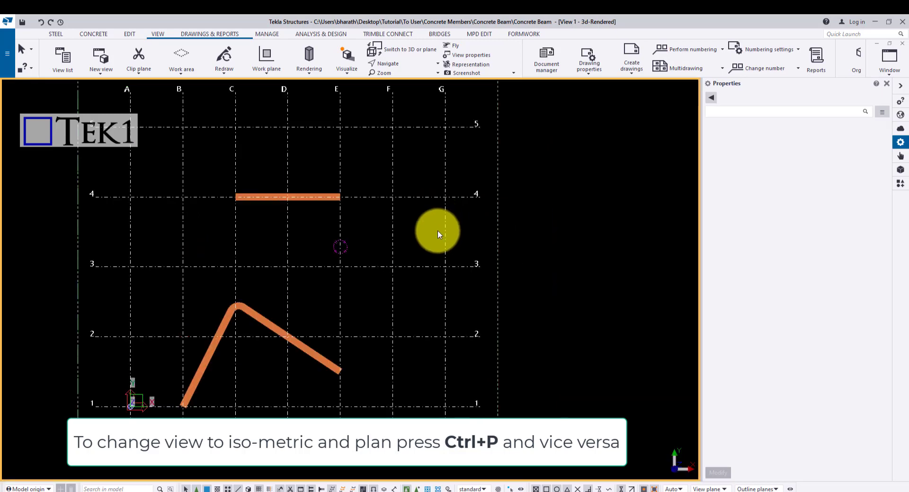
pyautogui.click(98, 34)
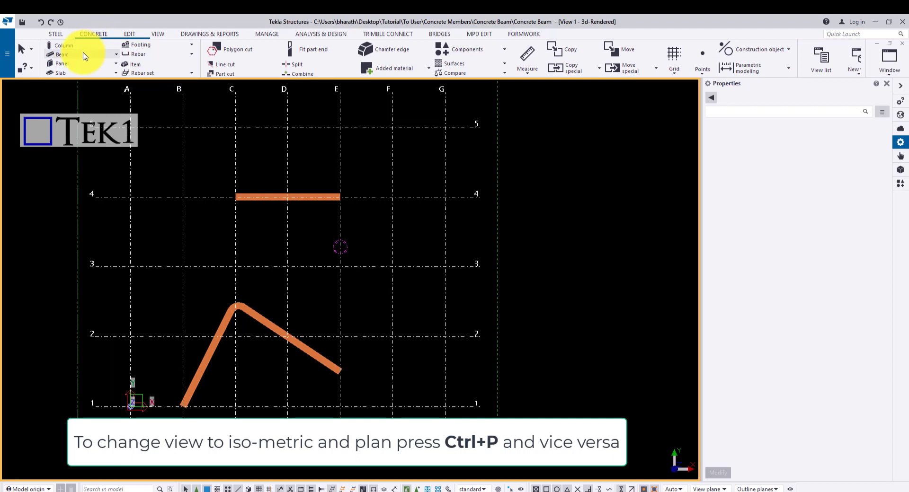
pyautogui.click(84, 56)
pyautogui.click(81, 95)
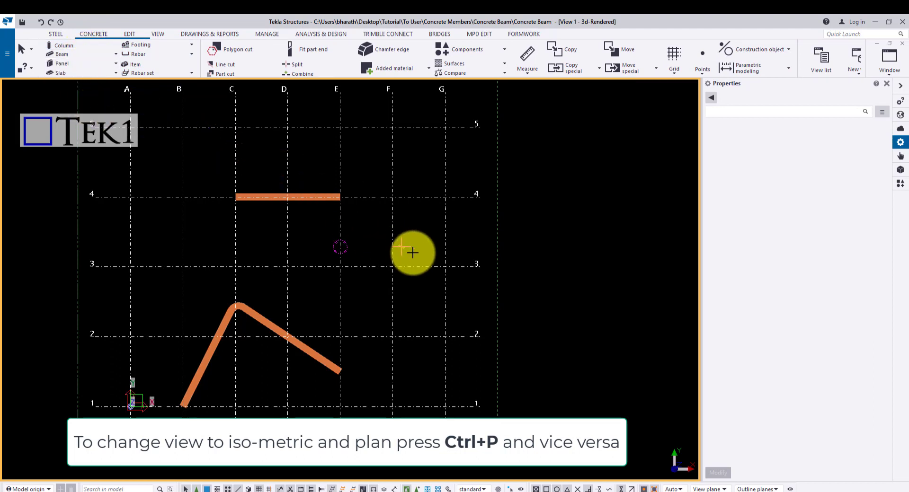
pyautogui.click(392, 267)
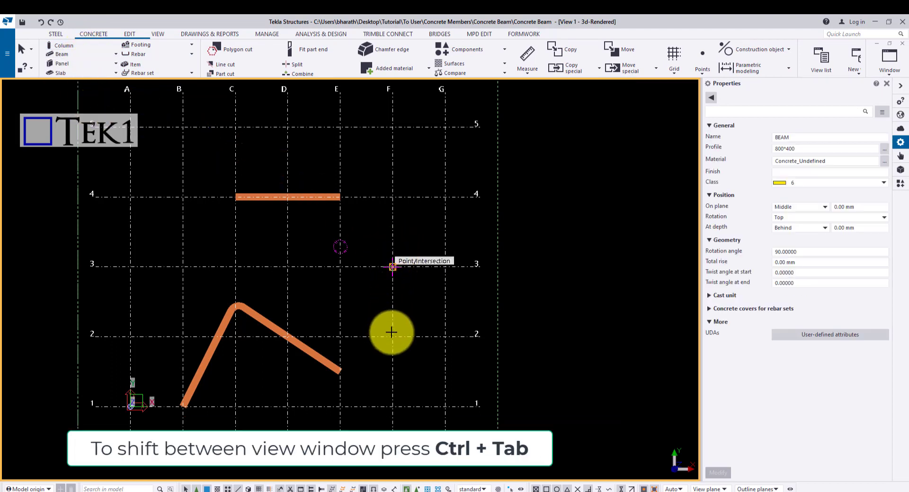
pyautogui.hotkey('ctrl', 'Tab')
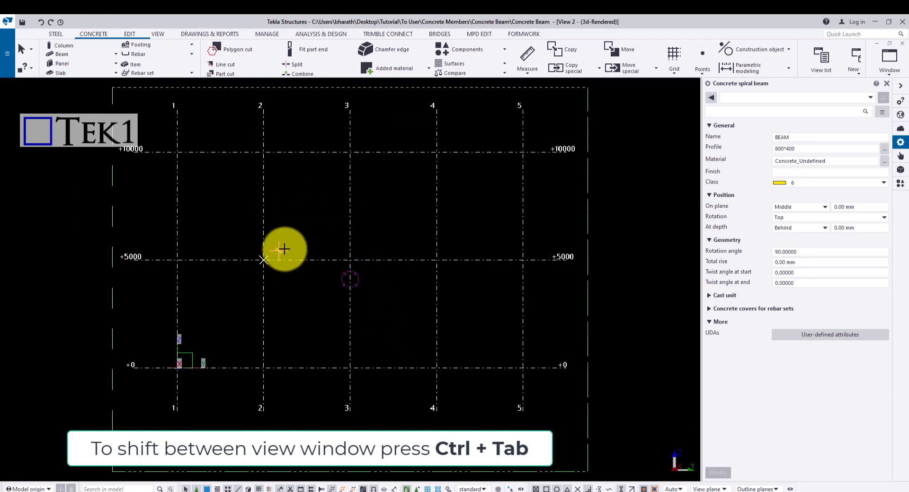
pyautogui.hotkey('ctrl', 'Tab')
pyautogui.keyDown('ctrl'); pyautogui.moveTo(396, 326); pyautogui.dragTo(328, 173, button='middle'); pyautogui.keyUp('ctrl')
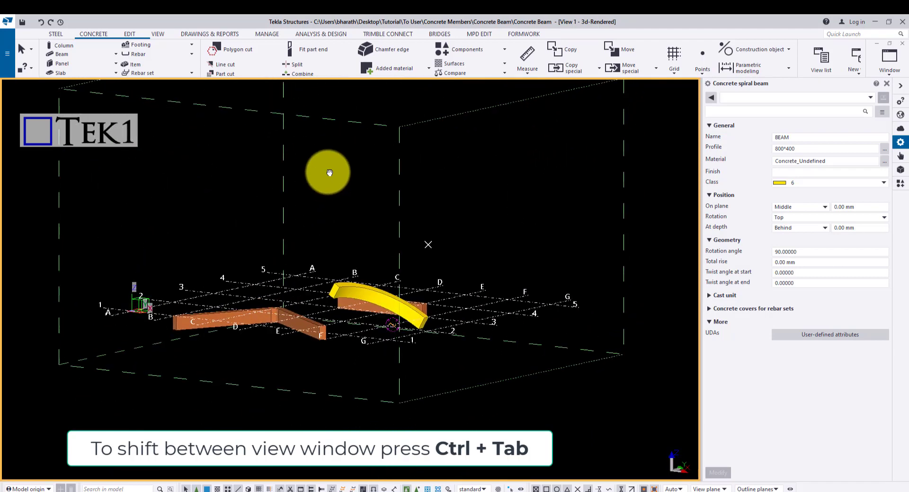
# Set the downward view depth of View 2 to 10000 and apply it to the view.
pyautogui.click(346, 292)
pyautogui.hotkey('ctrl', 'Tab')
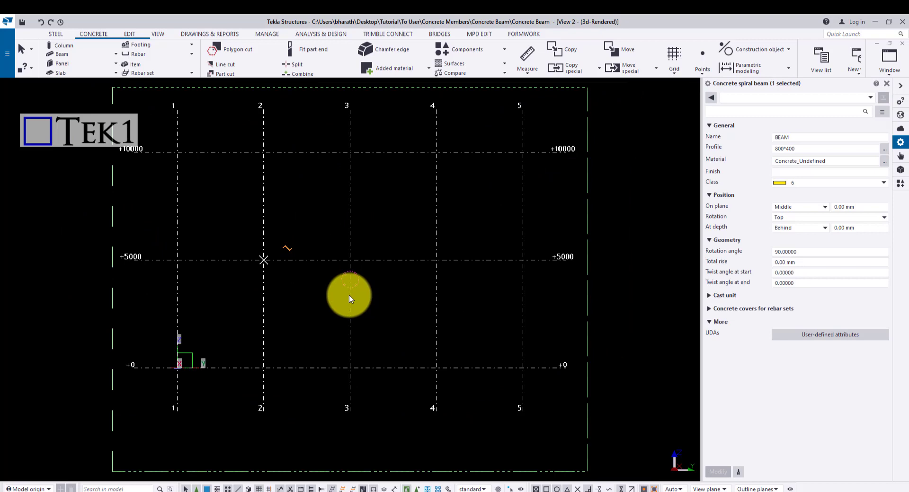
pyautogui.hotkey('ctrl', 'Tab')
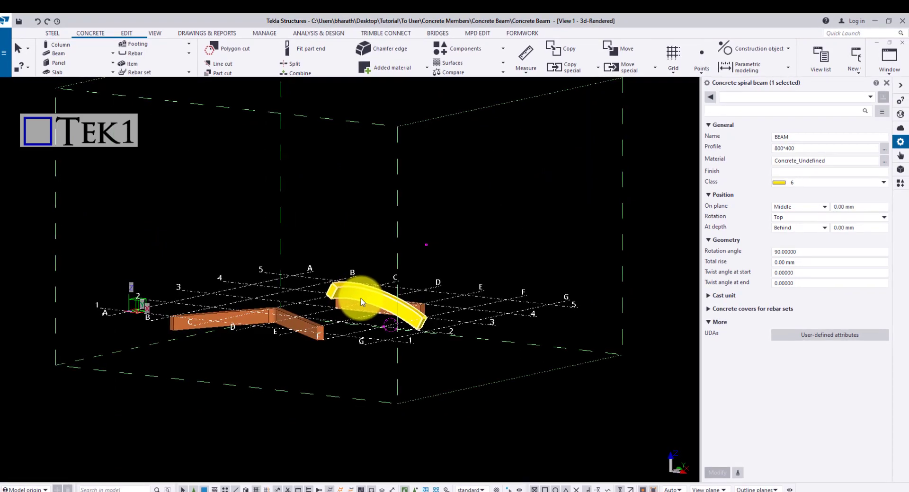
pyautogui.hotkey('ctrl', 'Tab')
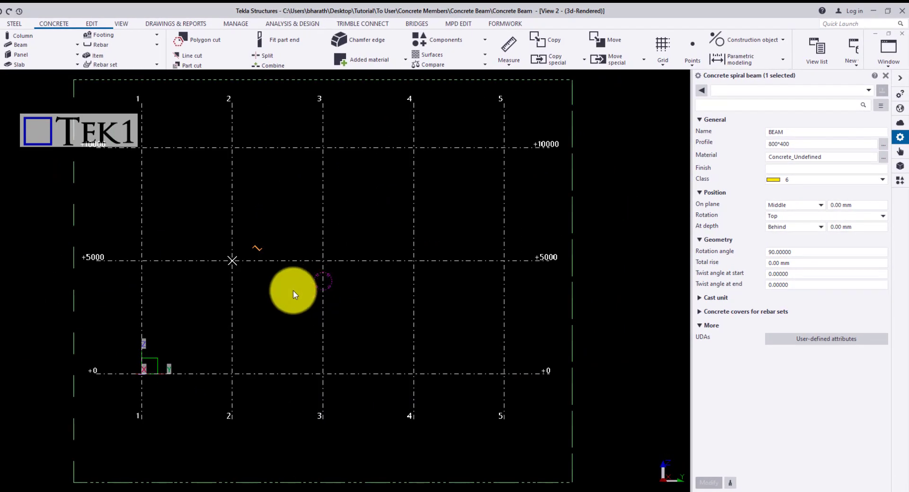
pyautogui.doubleClick(320, 288)
pyautogui.click(107, 263)
pyautogui.write('0000.00')
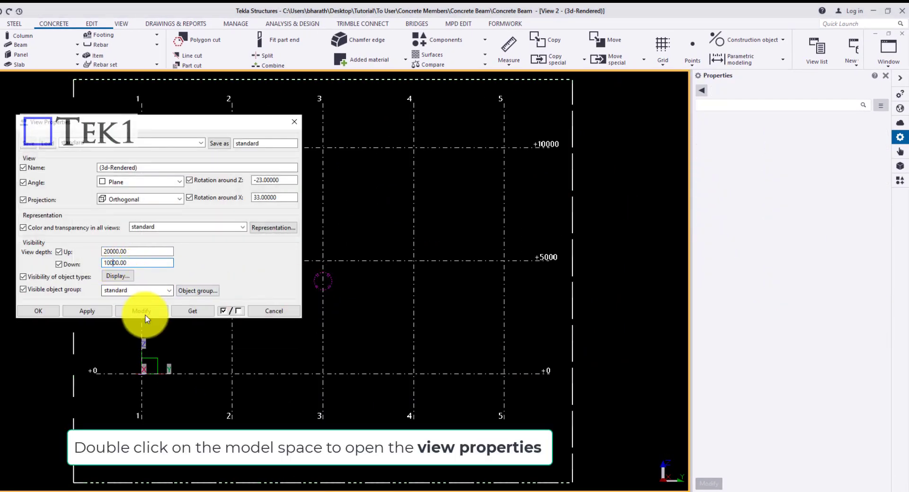
pyautogui.click(145, 312)
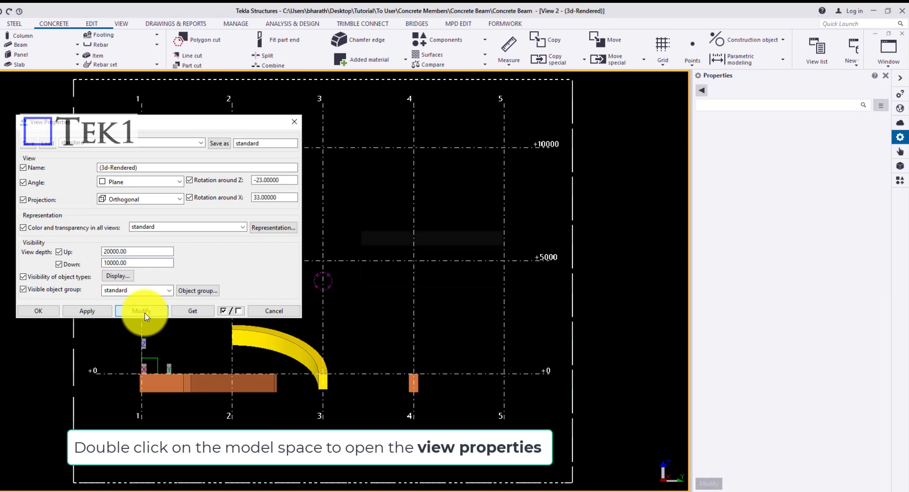
pyautogui.click(294, 122)
# Set the spiral beam's twist angle at start to 180 degrees and apply the change.
pyautogui.scroll(3, 308, 374)
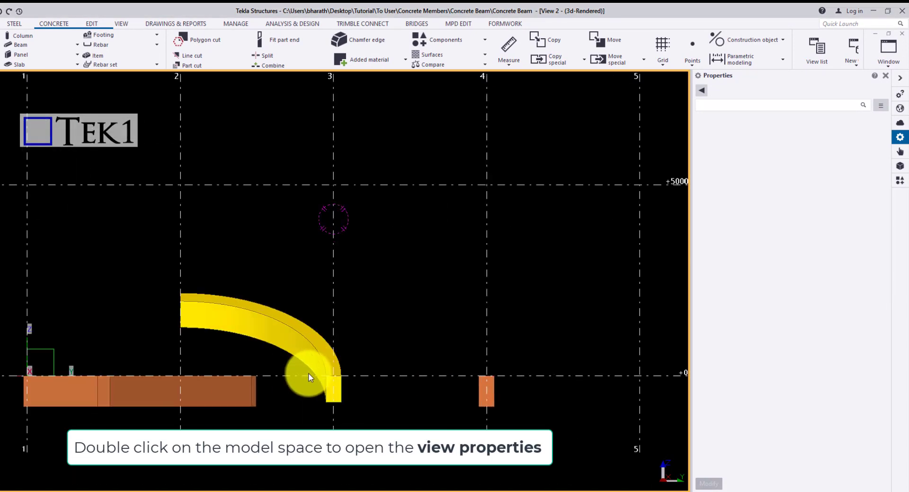
pyautogui.click(294, 333)
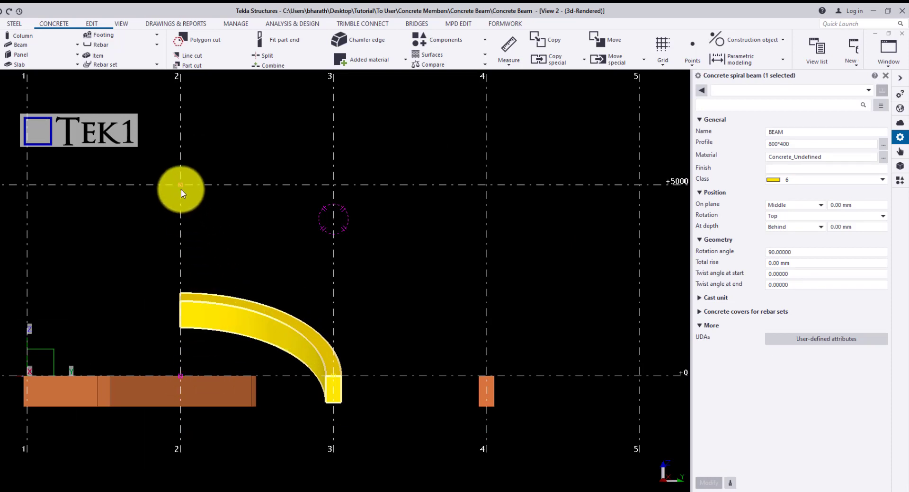
pyautogui.click(808, 274)
pyautogui.write('18')
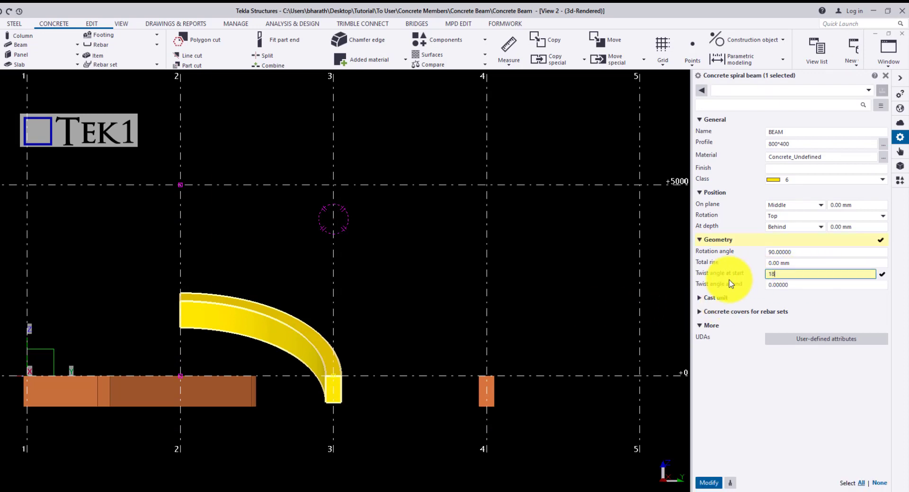
pyautogui.write('0')
pyautogui.click(709, 483)
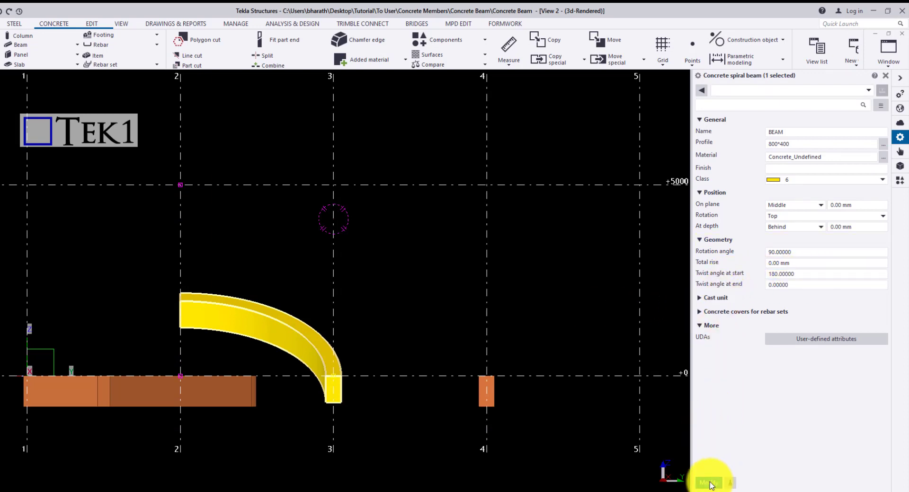
# Set the spiral beam's total rise to 500 mm and apply the change.
pyautogui.click(793, 263)
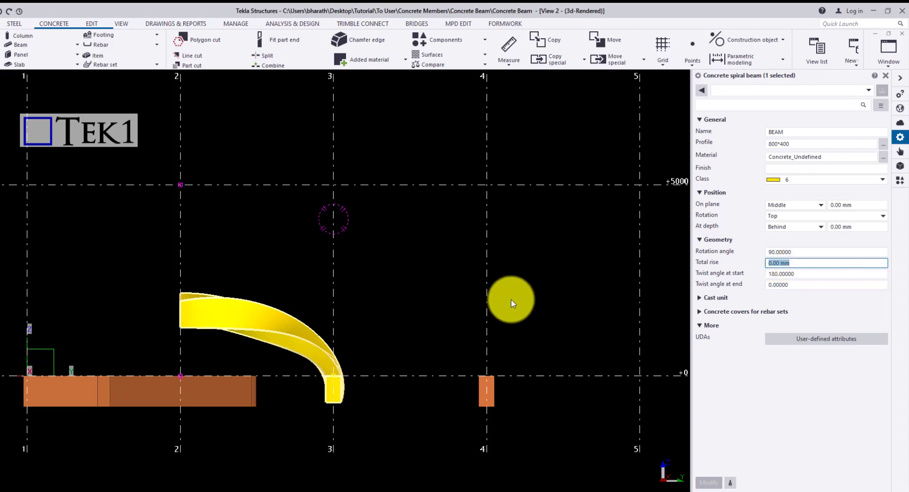
pyautogui.write('500')
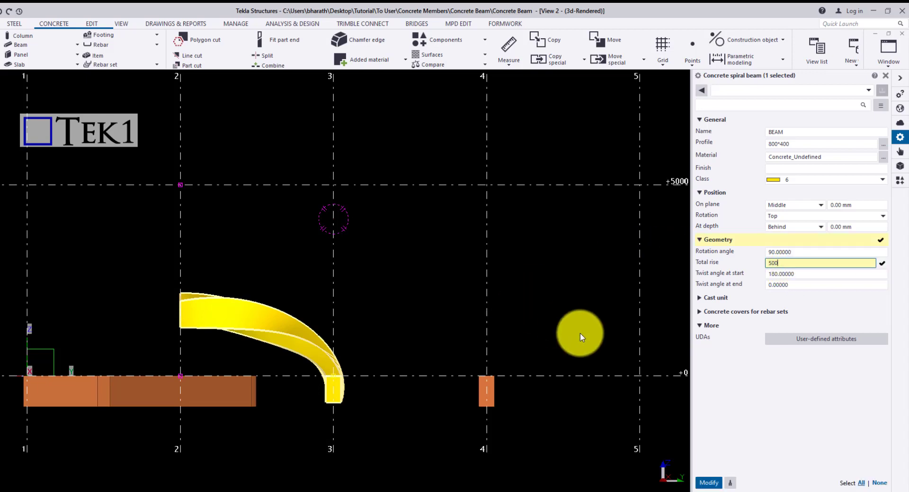
pyautogui.click(702, 481)
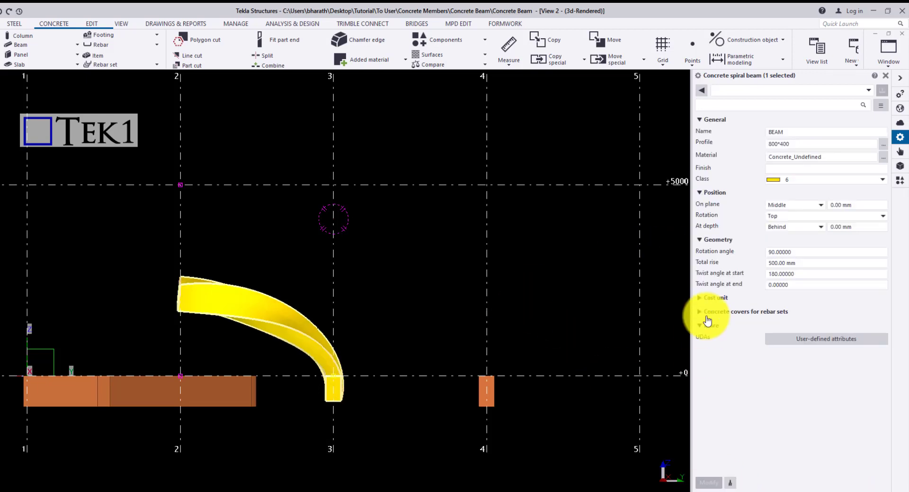
# Set the spiral beam's twist angle at end to 50 degrees.
pyautogui.click(800, 284)
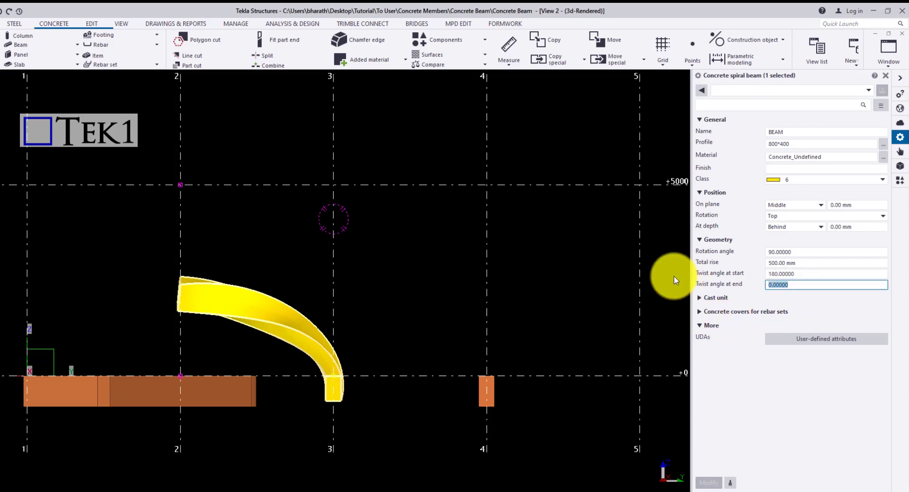
pyautogui.write('50')
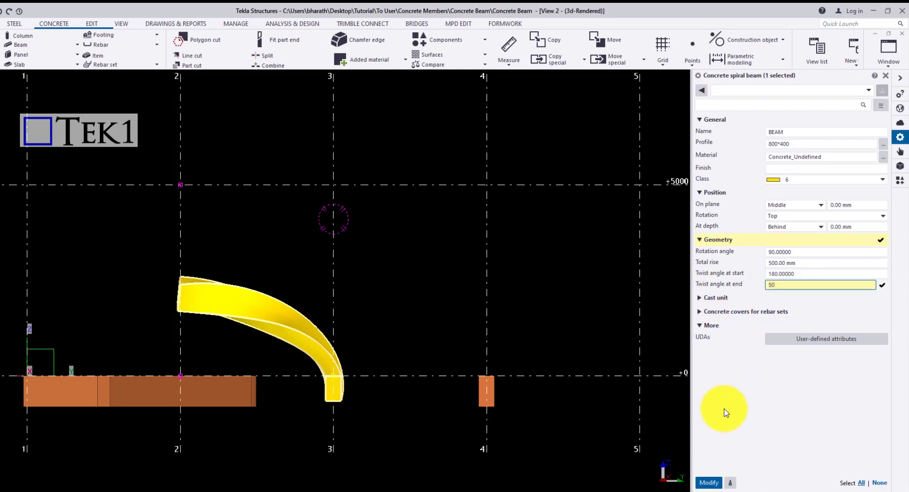